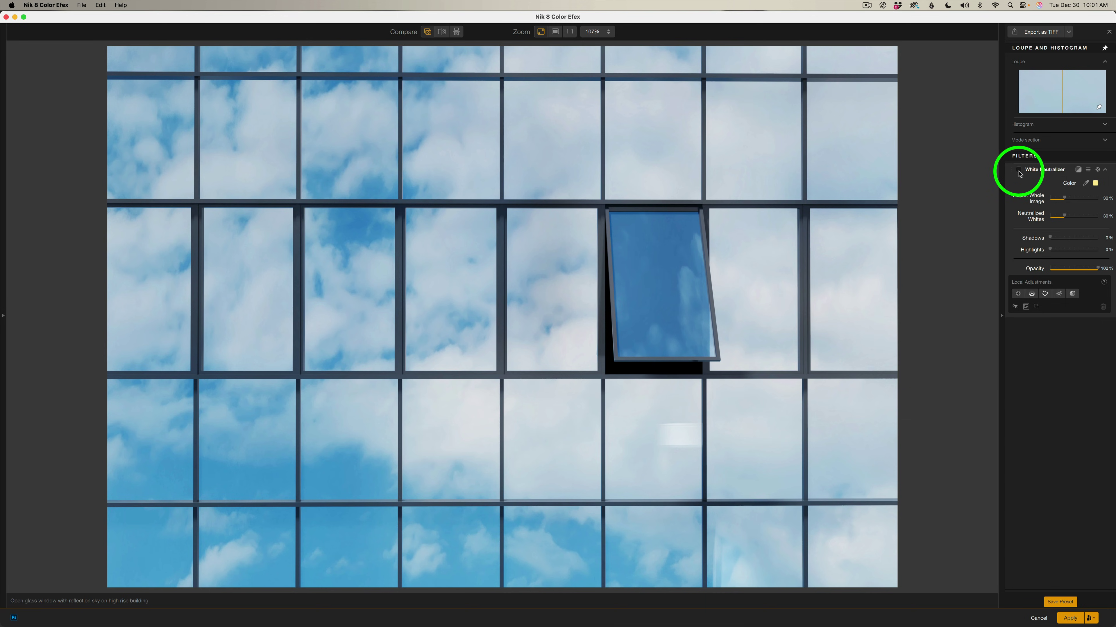
- Enable White Neutralizer on the sky photo, keeping its yellow colour and 30% strengths
{"action": "left_click", "coordinate": [1018, 172]}
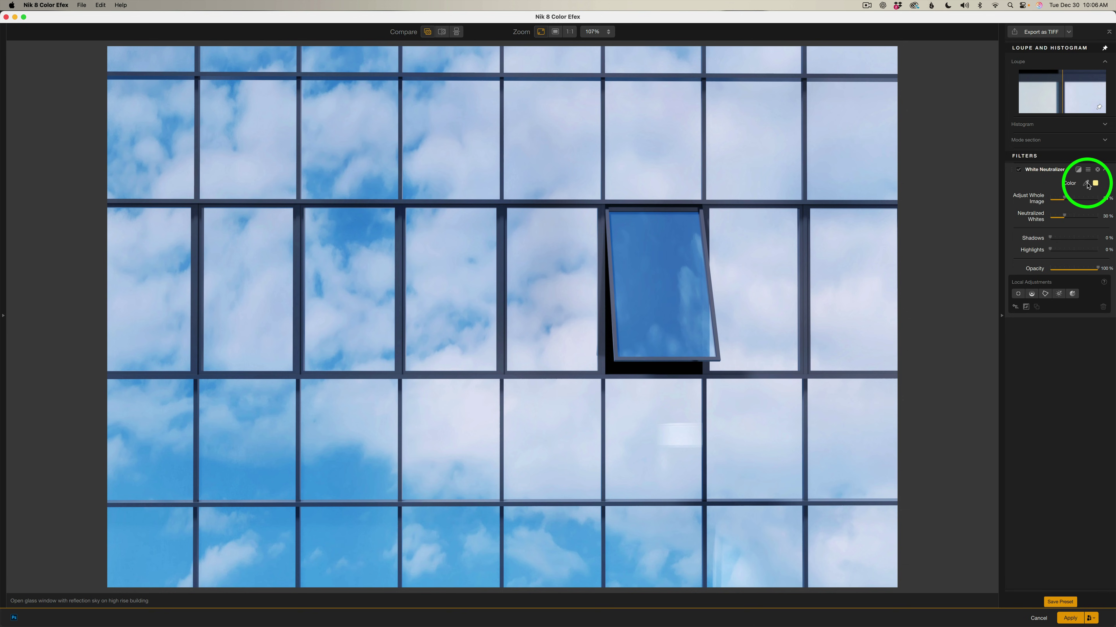
{"action": "left_click", "coordinate": [1086, 184]}
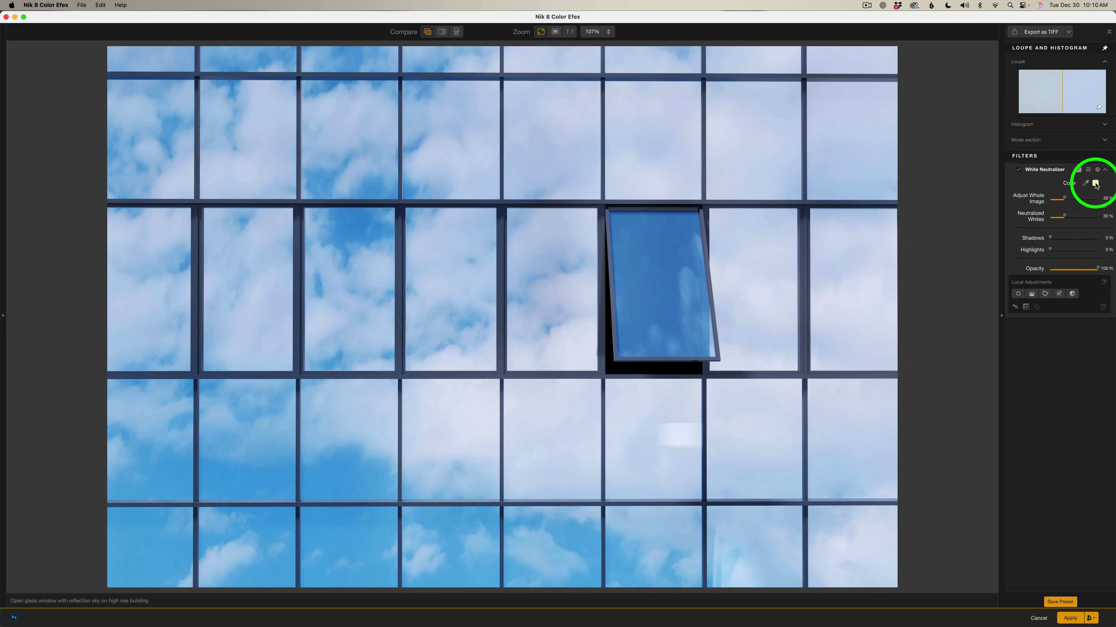
{"action": "left_click", "coordinate": [1095, 184]}
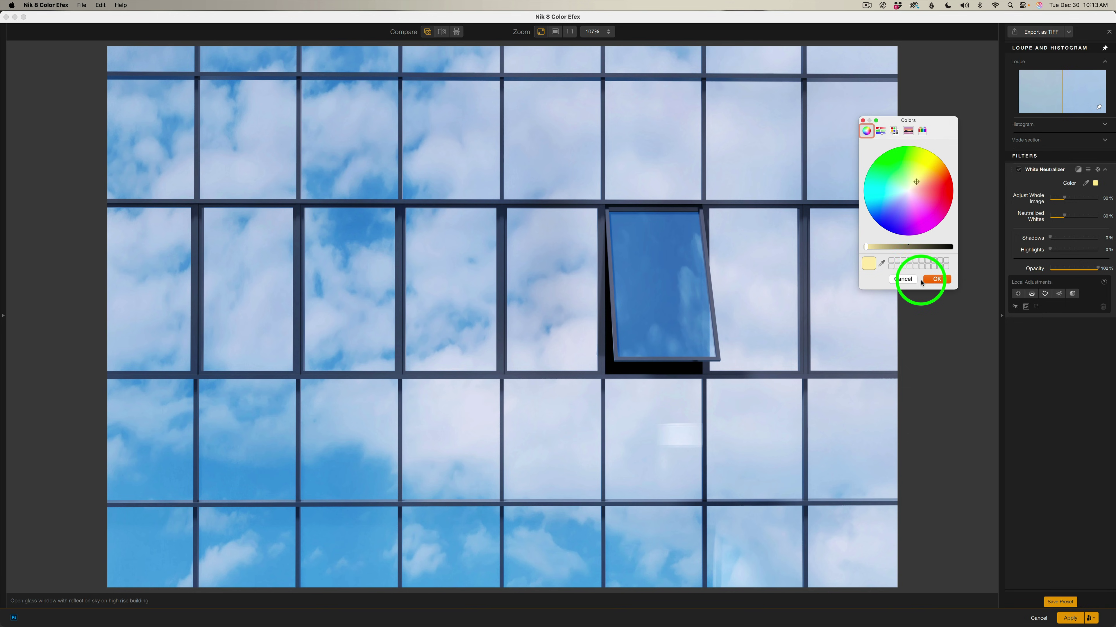
{"action": "left_click", "coordinate": [902, 280]}
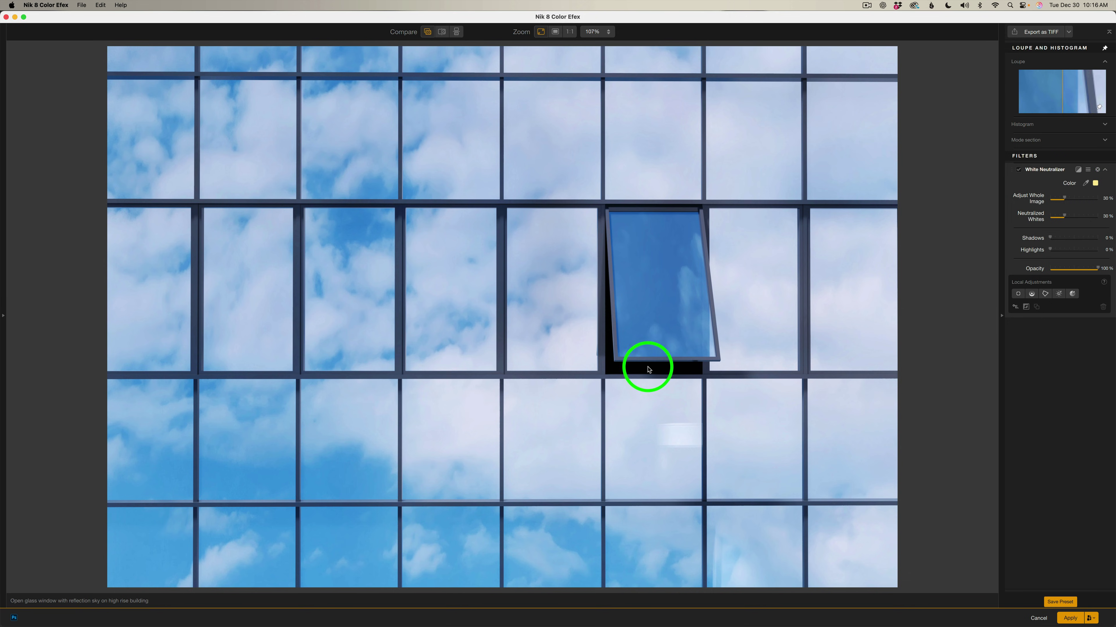
- Toggle White Neutralizer off and on, then drop Adjust Whole Image and Neutralized Whites to 0%
{"action": "left_click", "coordinate": [1018, 170]}
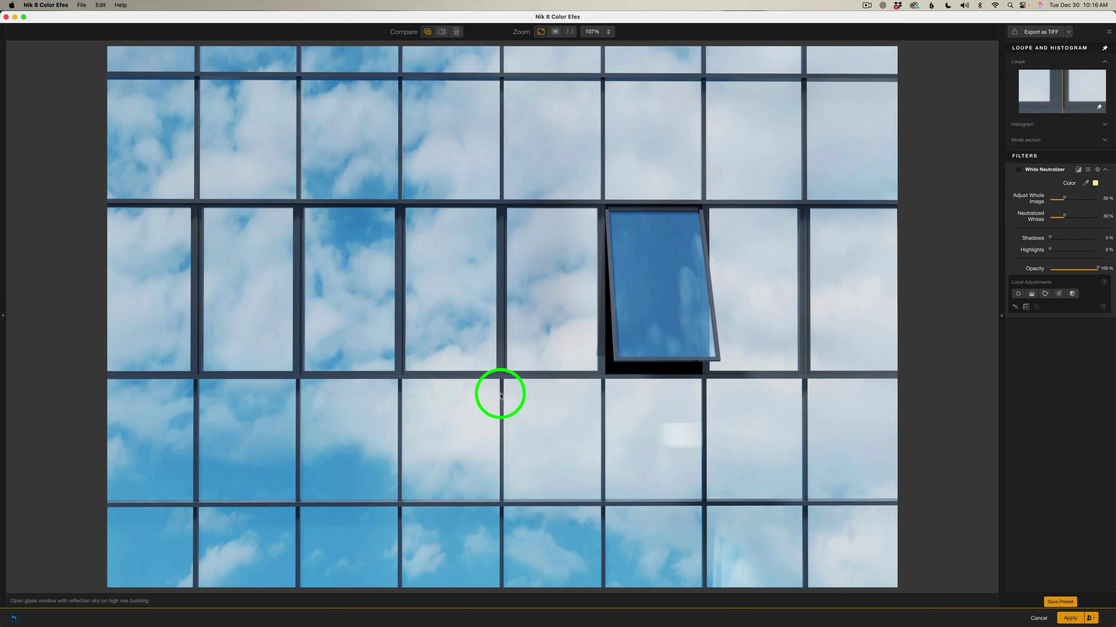
{"action": "left_click", "coordinate": [1018, 171]}
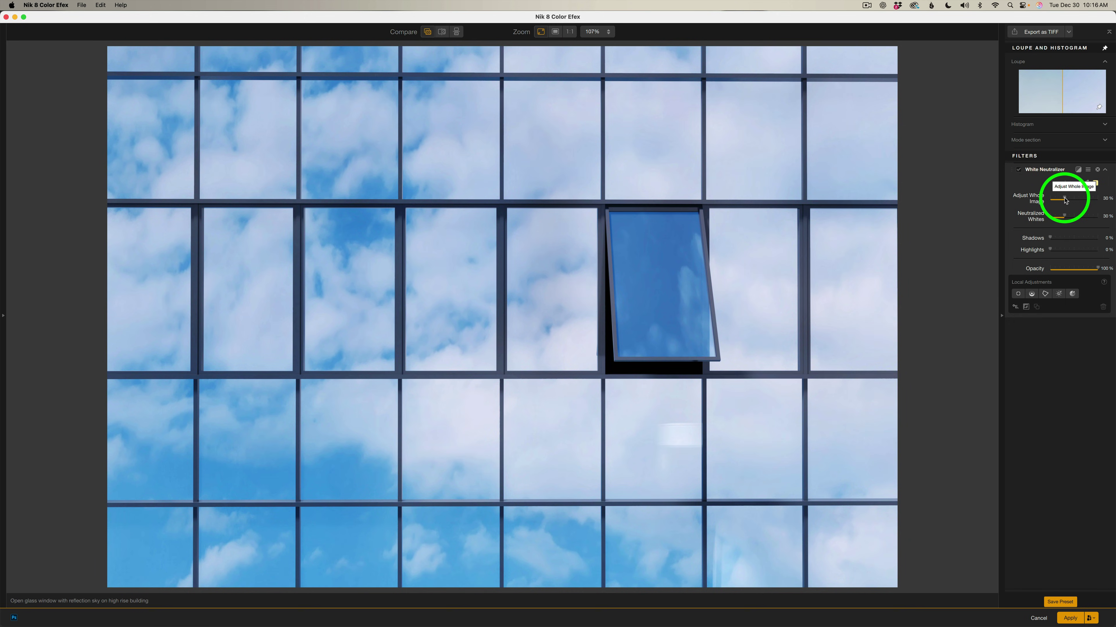
{"action": "left_click_drag", "start_coordinate": [1065, 200], "coordinate": [1037, 198]}
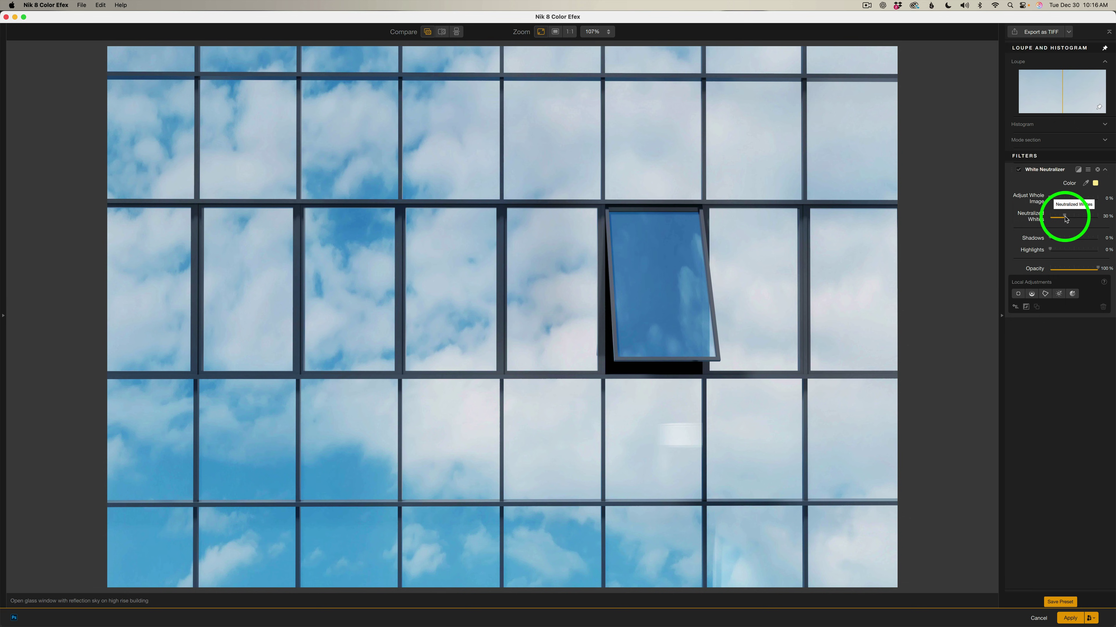
{"action": "left_click_drag", "start_coordinate": [1064, 217], "coordinate": [1044, 220]}
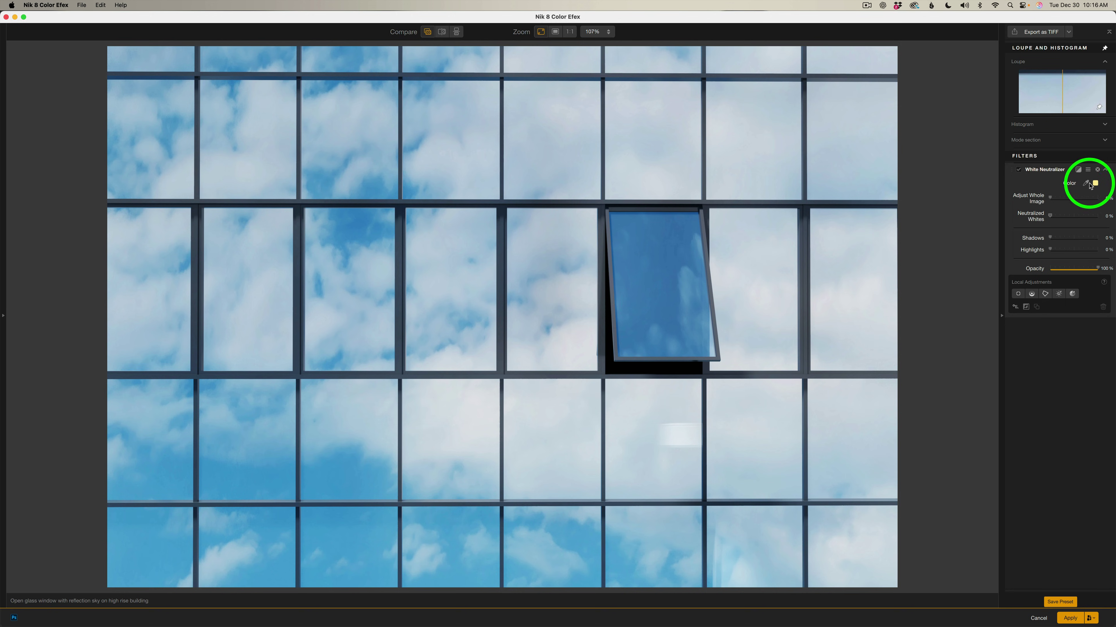
- Sample a cloud area as the neutral colour, then choose and confirm a pale yellow
{"action": "left_click", "coordinate": [1086, 184]}
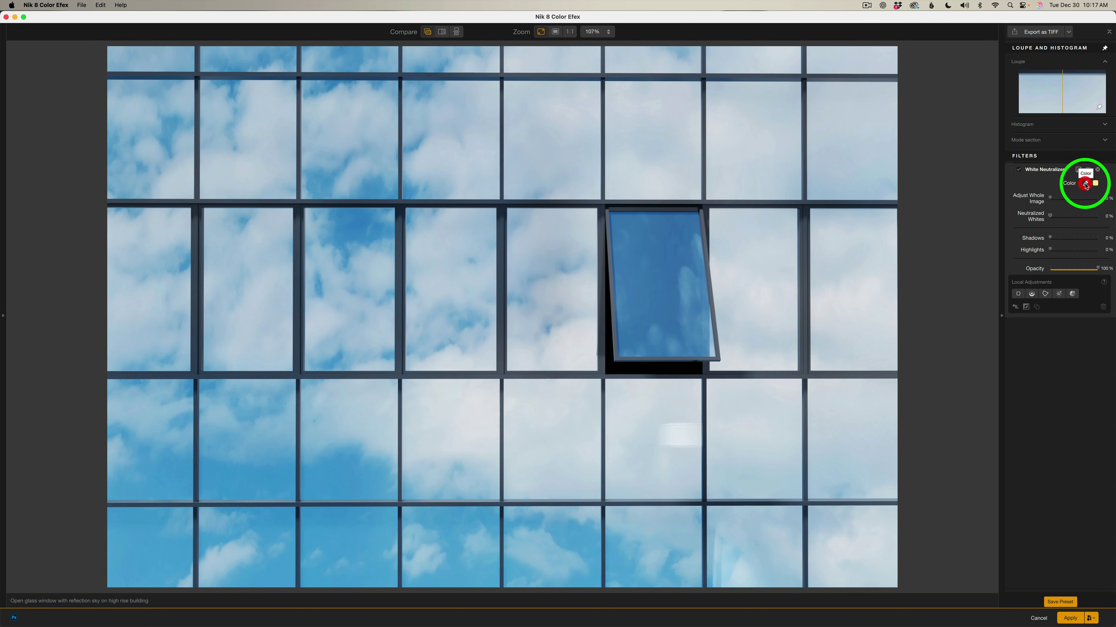
{"action": "left_click", "coordinate": [549, 412]}
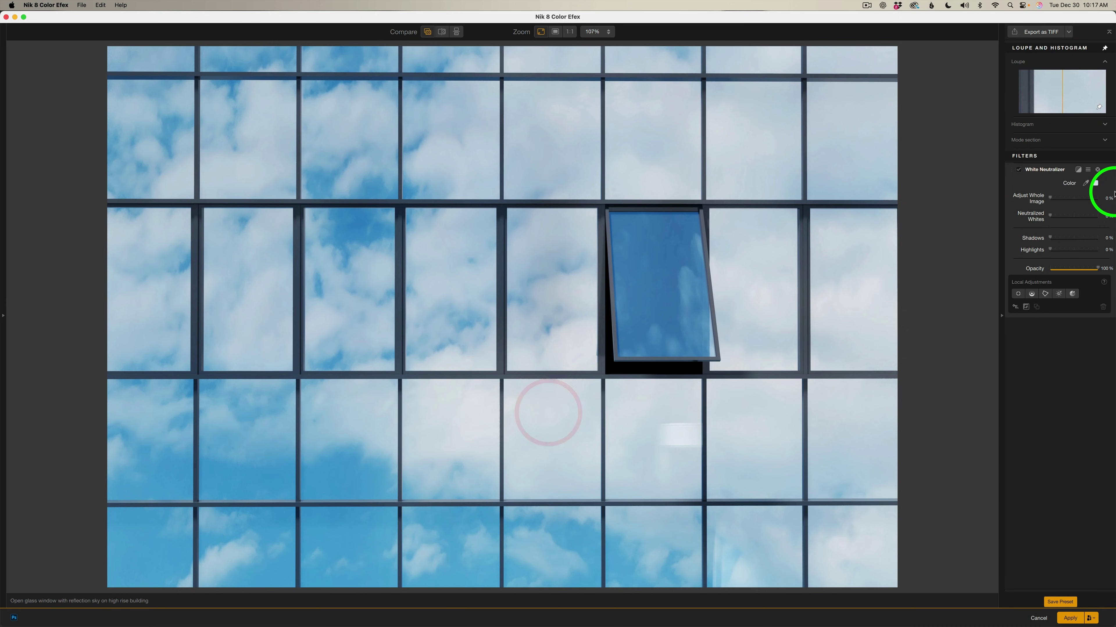
{"action": "left_click", "coordinate": [1095, 184]}
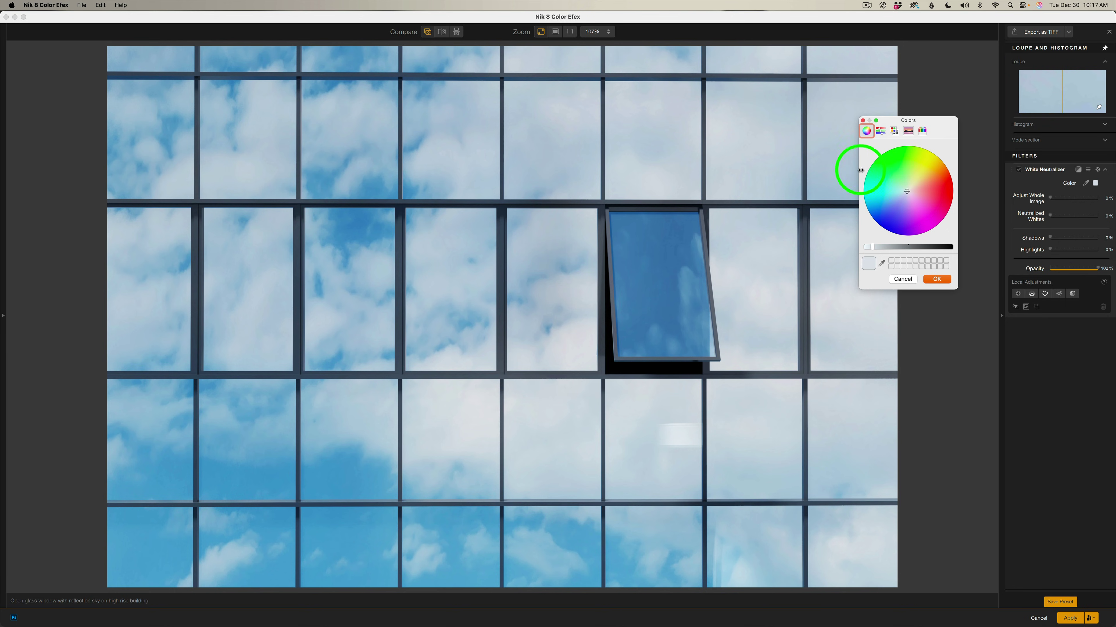
{"action": "left_click", "coordinate": [915, 181]}
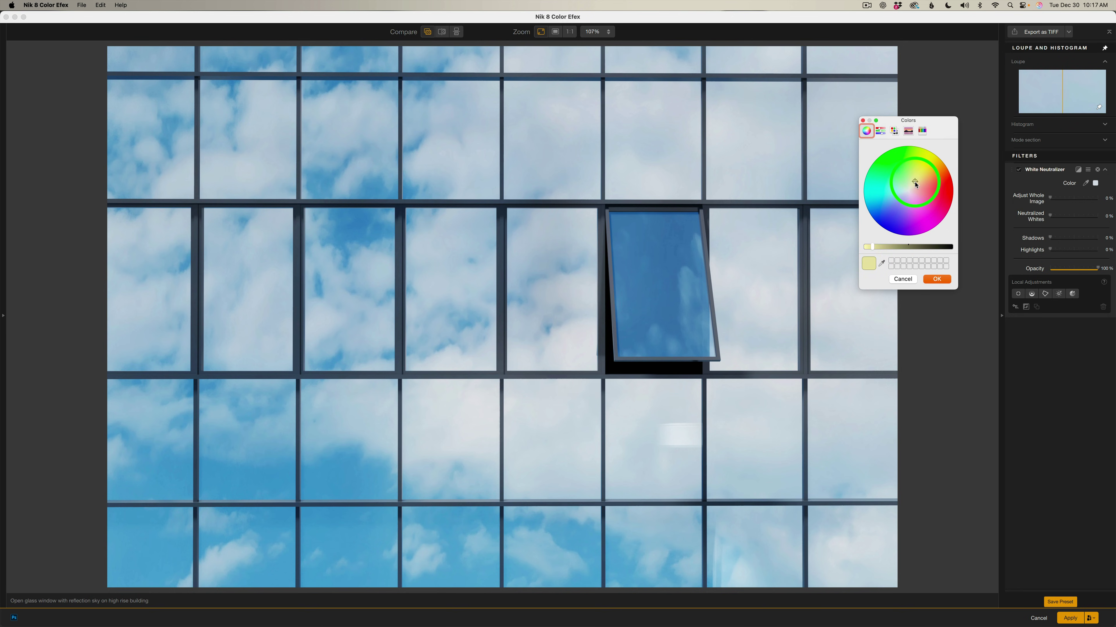
{"action": "left_click", "coordinate": [936, 279]}
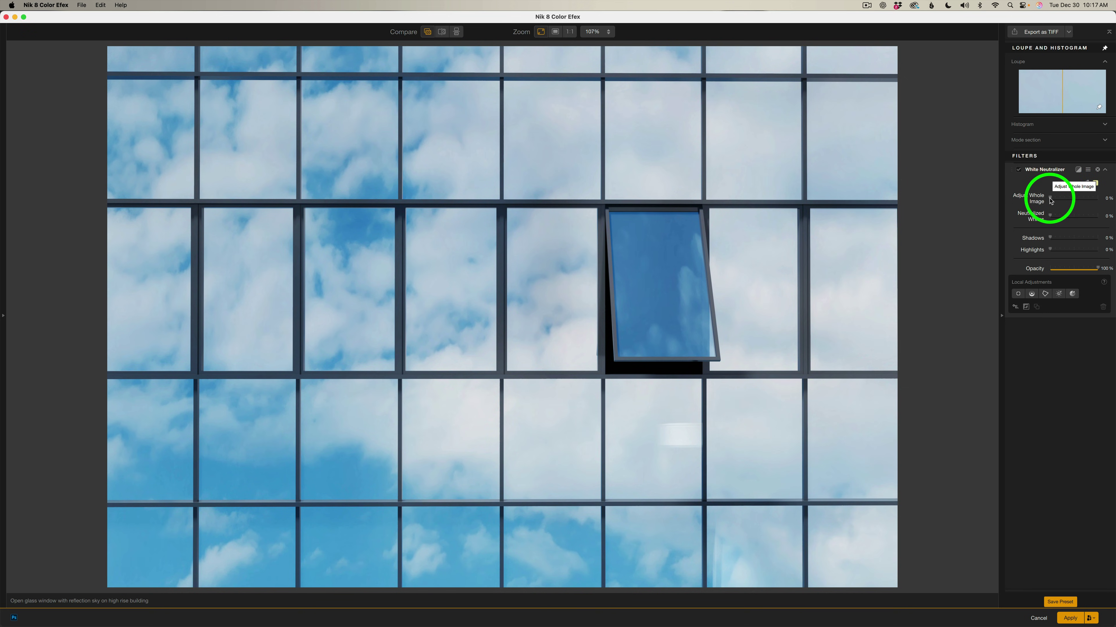
- Raise Adjust Whole Image to about 46% and Neutralized Whites to about half
{"action": "left_click_drag", "start_coordinate": [1050, 200], "coordinate": [1070, 200]}
{"action": "left_click_drag", "start_coordinate": [1076, 201], "coordinate": [1072, 200]}
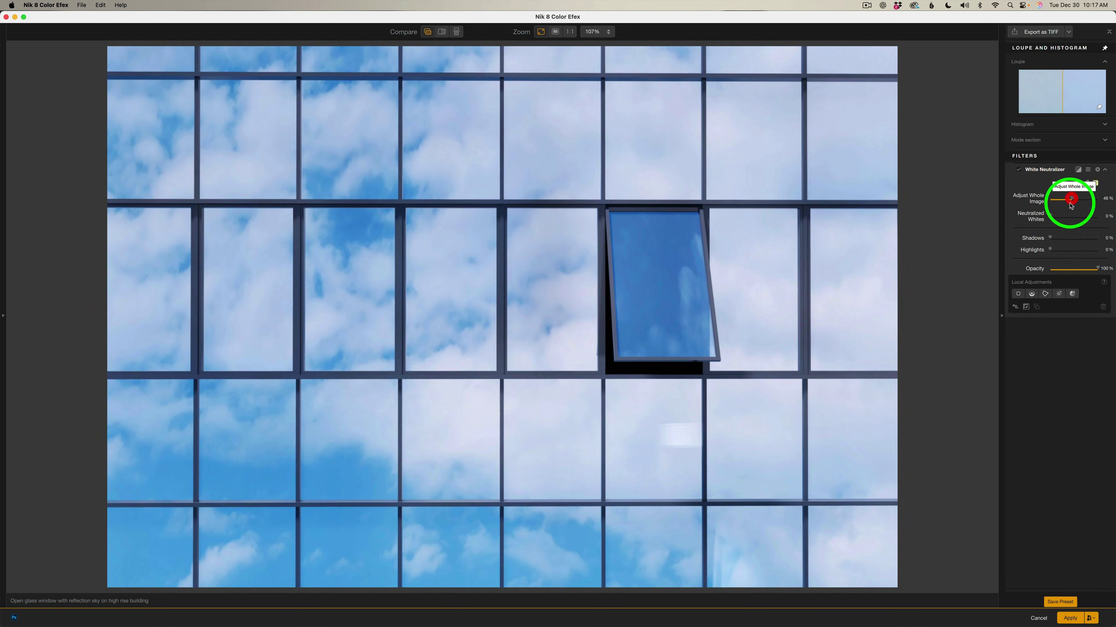
{"action": "left_click_drag", "start_coordinate": [1052, 219], "coordinate": [1069, 219]}
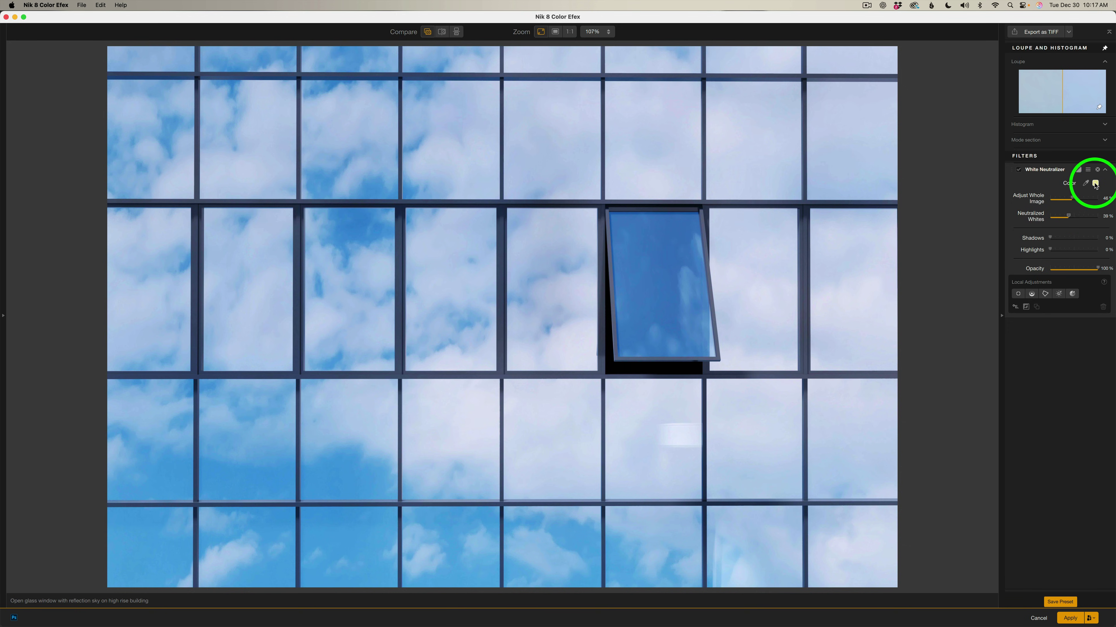
- Nudge the pale yellow neutralizer colour slightly warmer and fine-tune Adjust Whole Image to 45%
{"action": "left_click", "coordinate": [1095, 184]}
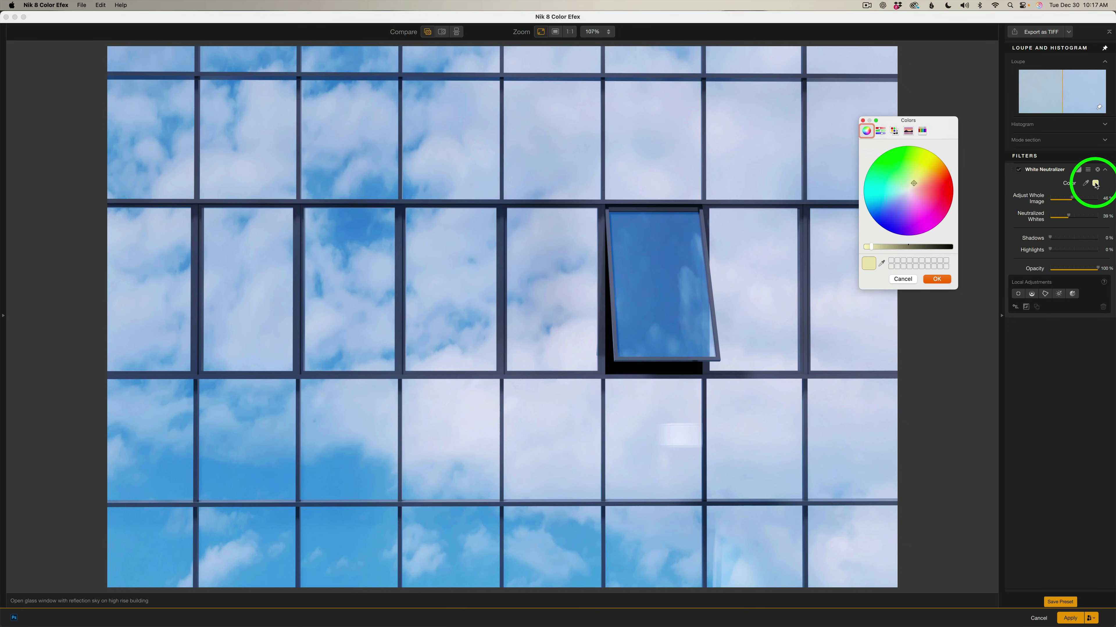
{"action": "left_click_drag", "start_coordinate": [914, 182], "coordinate": [915, 182]}
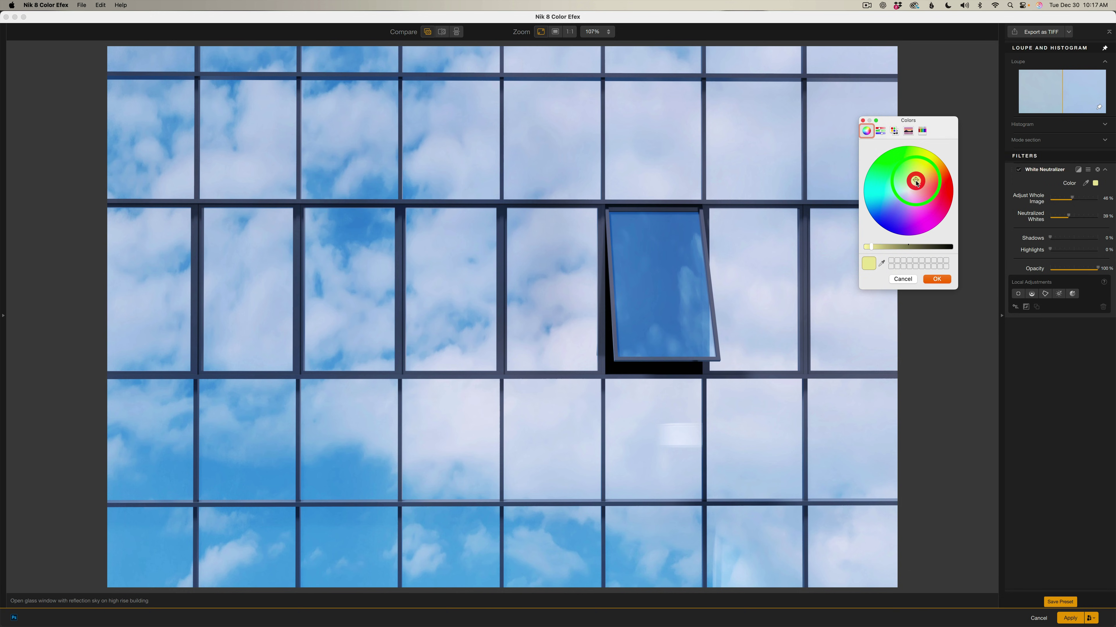
{"action": "left_click", "coordinate": [944, 280]}
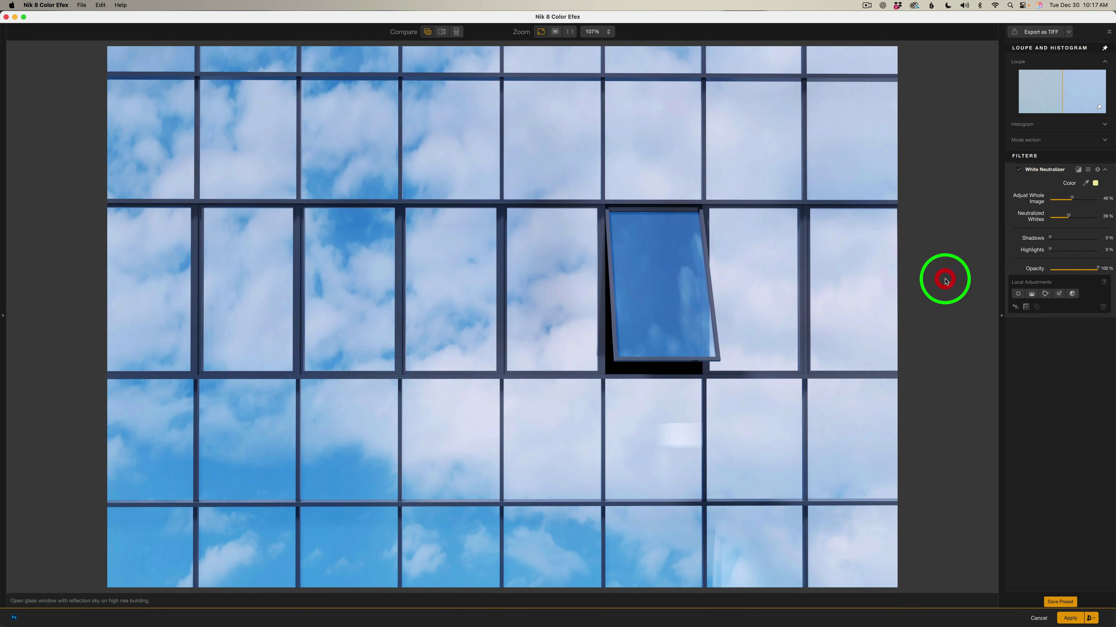
{"action": "left_click", "coordinate": [1095, 182]}
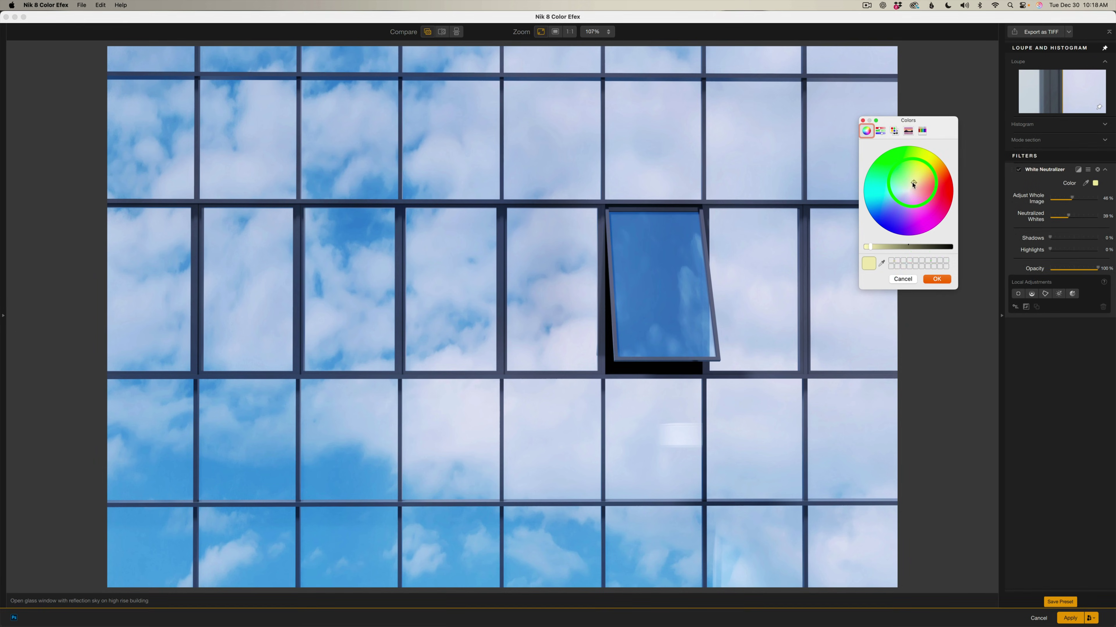
{"action": "left_click", "coordinate": [936, 279]}
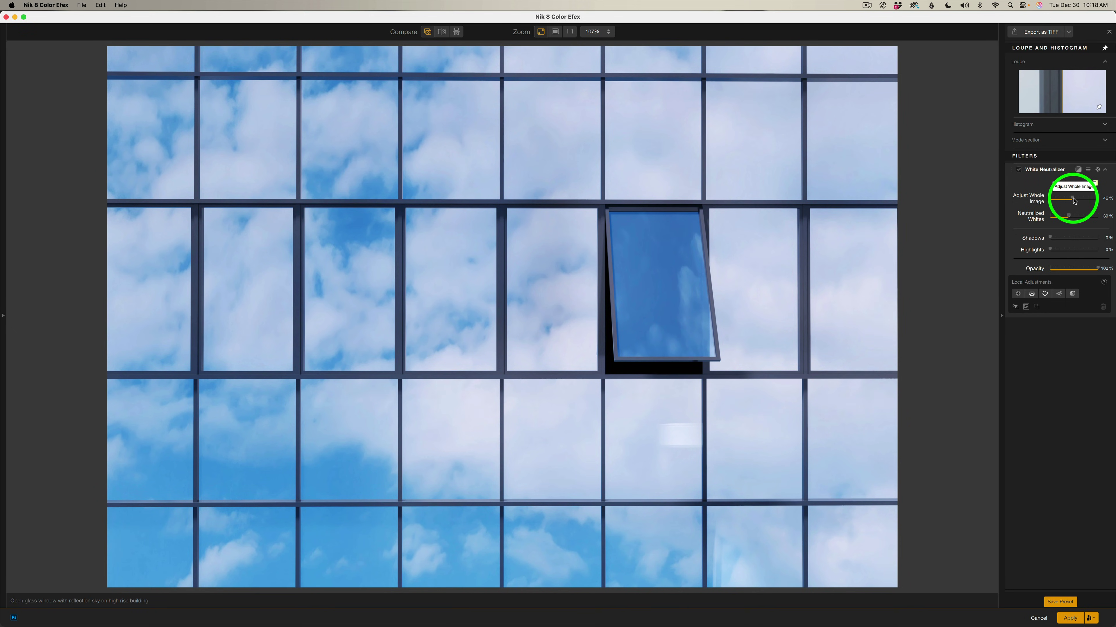
{"action": "left_click_drag", "start_coordinate": [1073, 200], "coordinate": [1020, 173]}
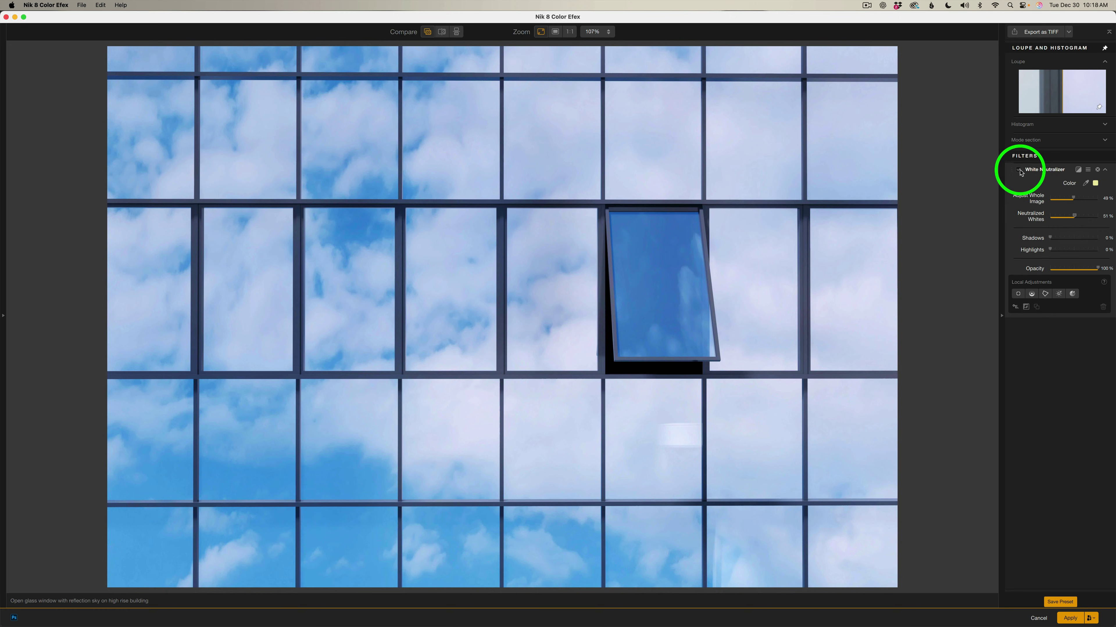
- Toggle White Neutralizer off and on to compare the sky photo before and after
{"action": "left_click", "coordinate": [1019, 171]}
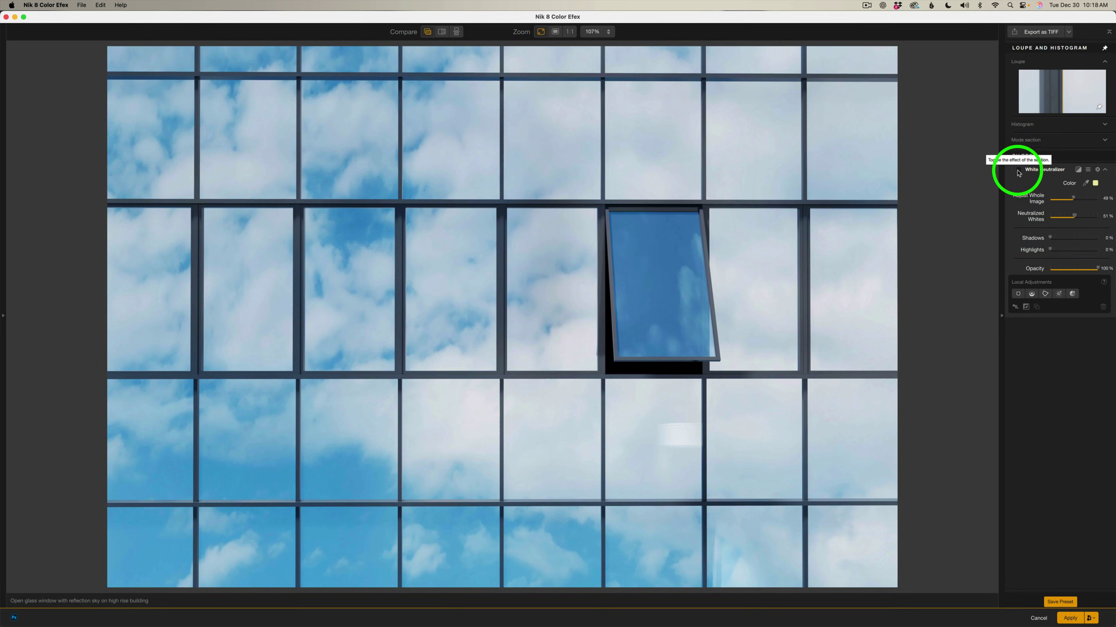
{"action": "left_click", "coordinate": [1019, 171]}
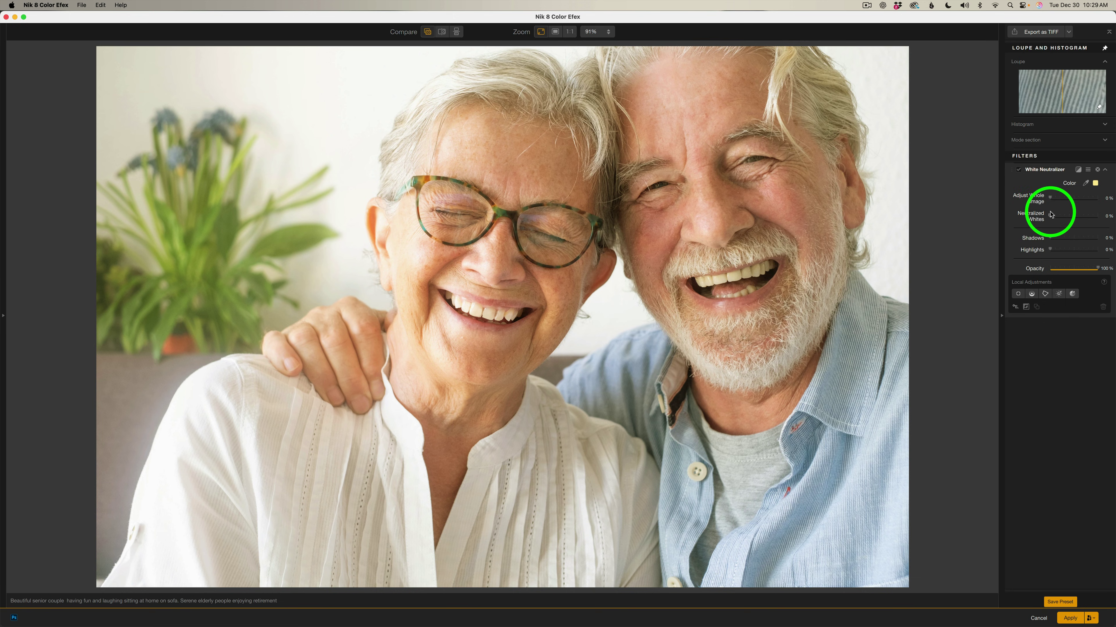
- Sample the shirt, shift the neutralizer colour from pale green to pale yellow, and raise Adjust Whole Image to 30%
{"action": "left_click", "coordinate": [1086, 183]}
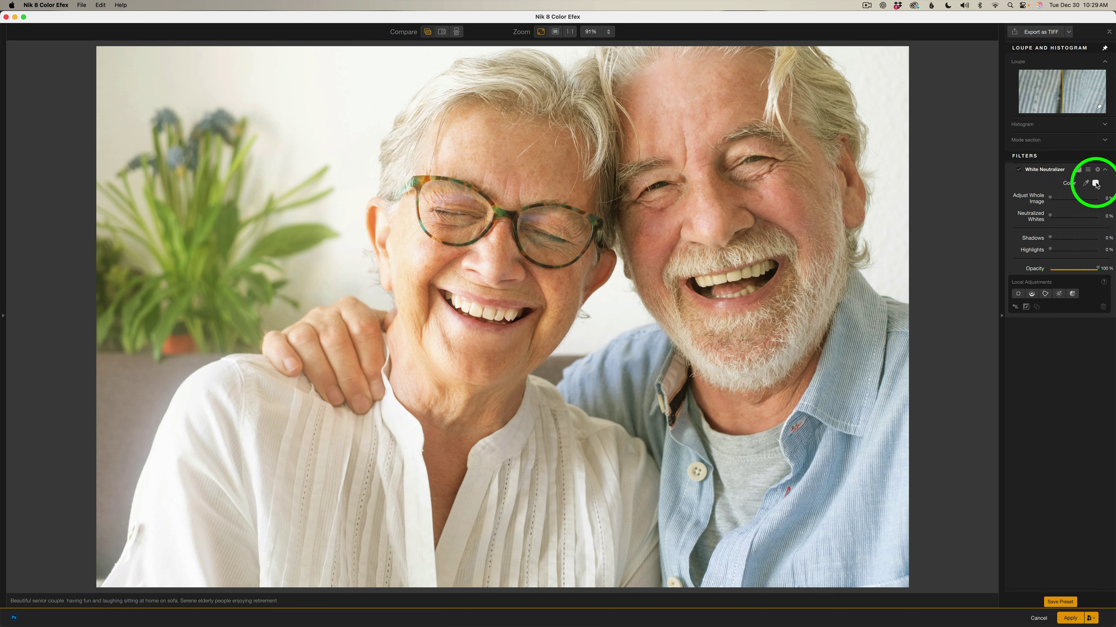
{"action": "left_click", "coordinate": [1096, 184]}
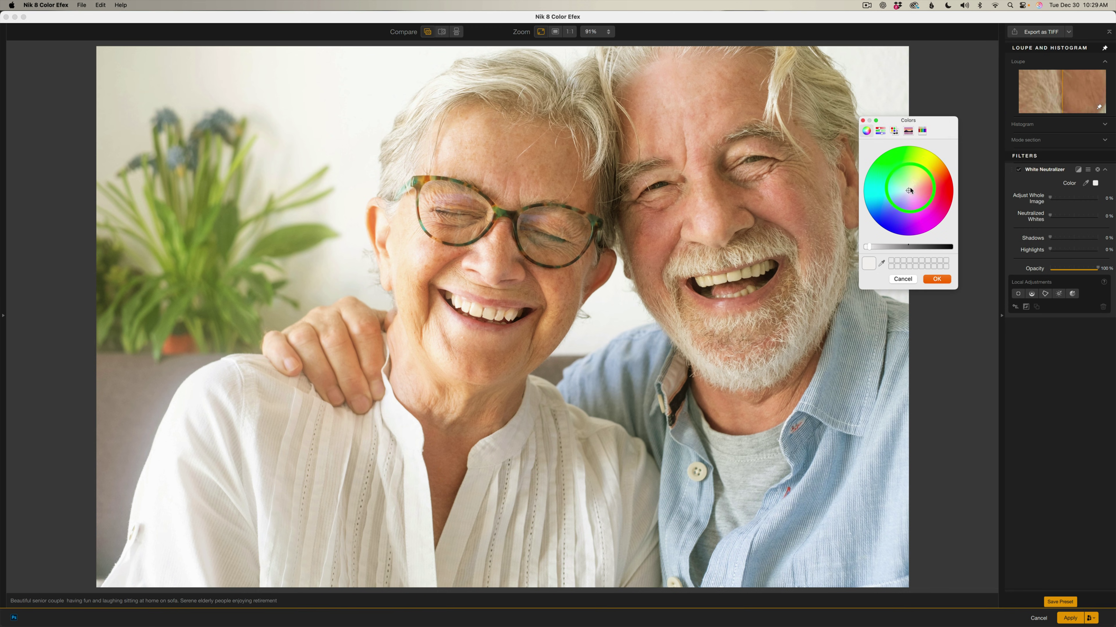
{"action": "left_click_drag", "start_coordinate": [908, 188], "coordinate": [917, 180]}
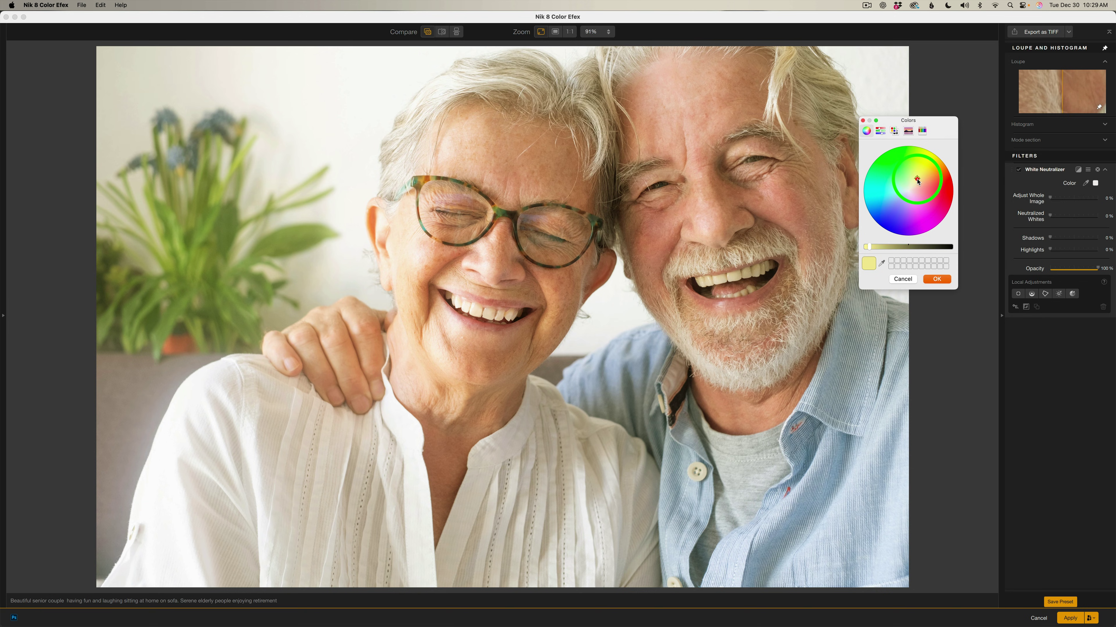
{"action": "left_click", "coordinate": [937, 279]}
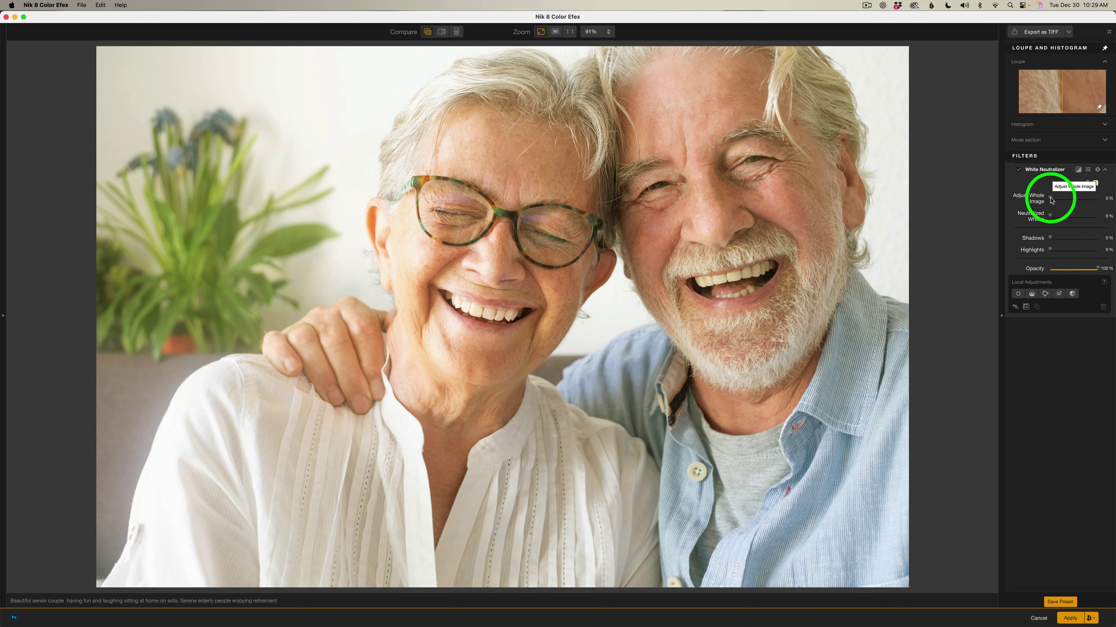
{"action": "left_click_drag", "start_coordinate": [1051, 200], "coordinate": [1069, 219]}
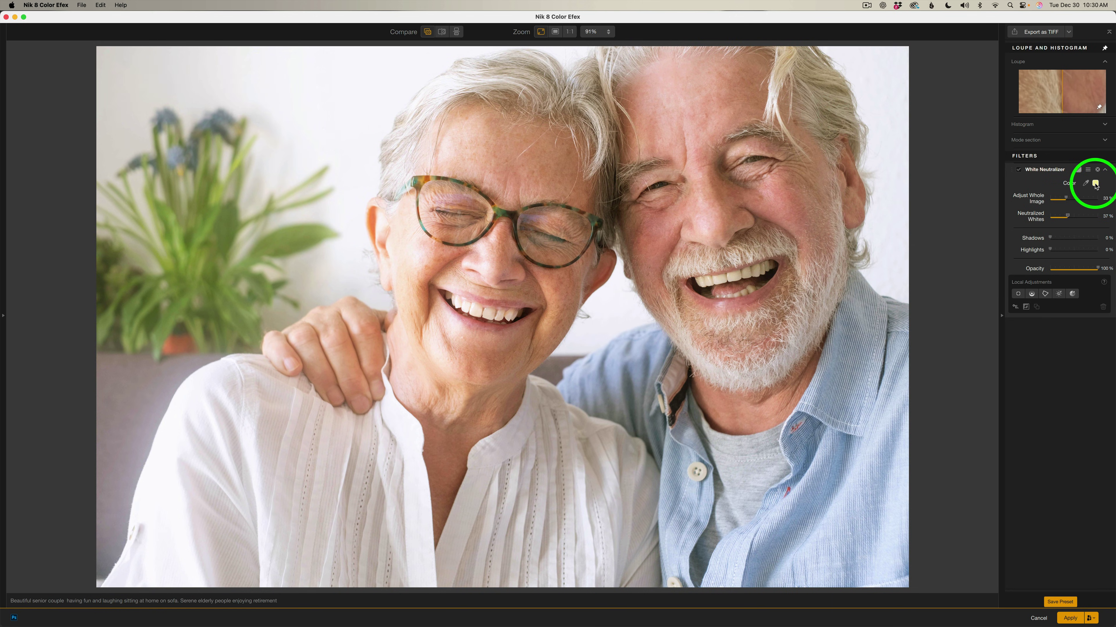
- Pick and confirm a pale yellow neutralizer colour for the couple portrait
{"action": "left_click", "coordinate": [1095, 185]}
{"action": "mouse_move", "coordinate": [918, 163]}
{"action": "left_mouse_down"}
{"action": "mouse_move", "coordinate": [898, 193]}
{"action": "mouse_move", "coordinate": [916, 181]}
{"action": "left_mouse_up"}
{"action": "left_click", "coordinate": [937, 279]}
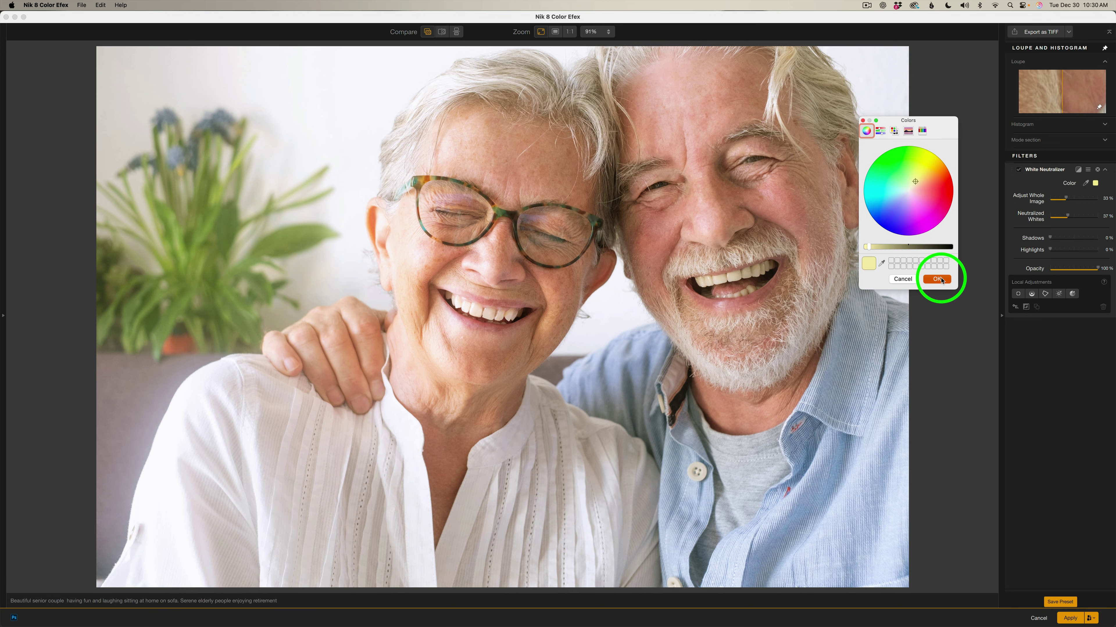
- Raise Adjust Whole Image to 50% and toggle the effect to compare
{"action": "left_click", "coordinate": [1065, 198]}
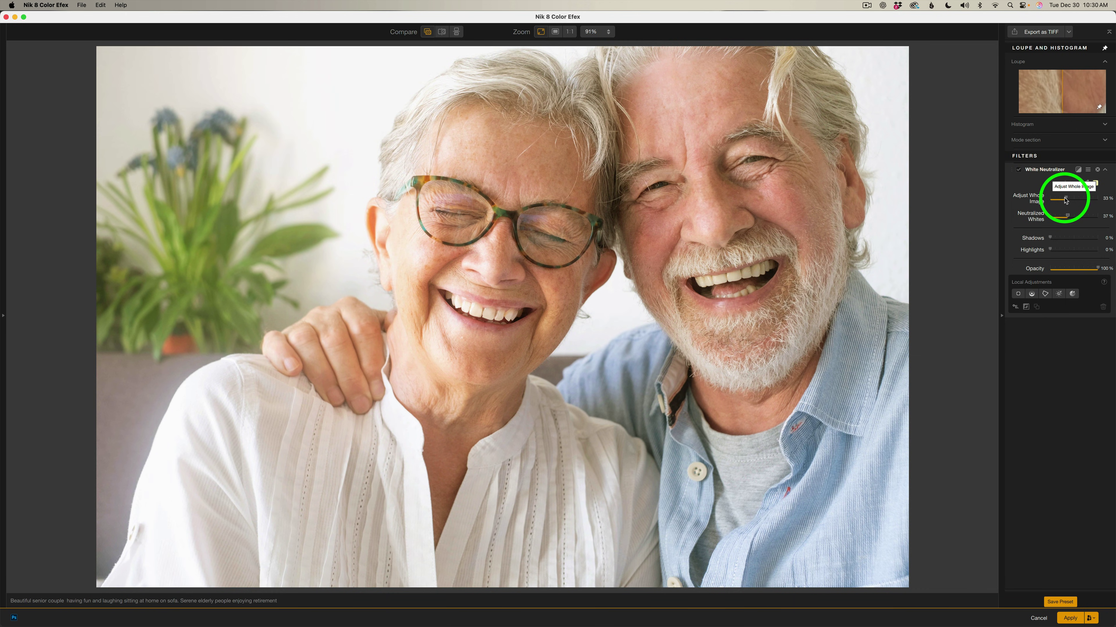
{"action": "left_click_drag", "start_coordinate": [1066, 200], "coordinate": [1072, 218]}
{"action": "left_click", "coordinate": [1018, 171]}
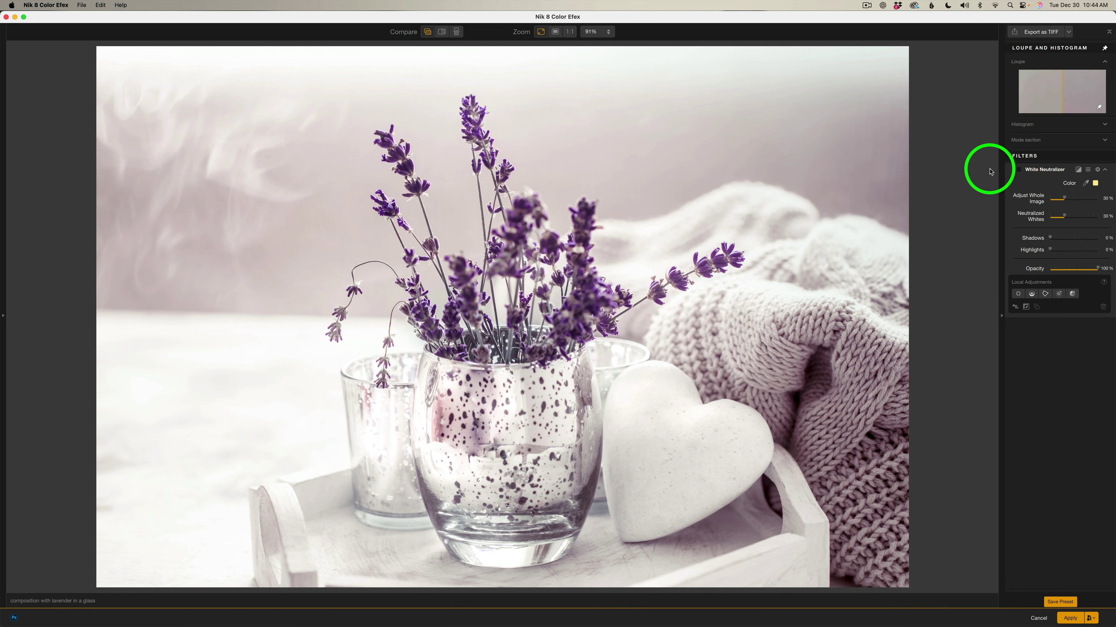
- Enable White Neutralizer on the lavender photo, zero its strengths, and sample the white table as its colour
{"action": "left_click", "coordinate": [1019, 170]}
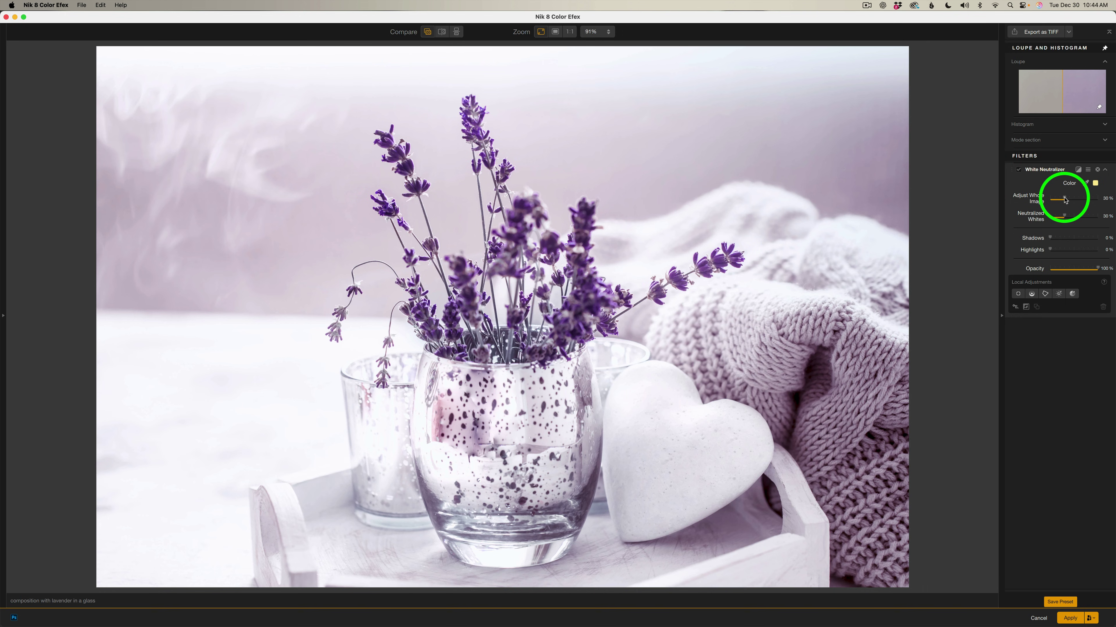
{"action": "left_click_drag", "start_coordinate": [1066, 201], "coordinate": [1029, 197]}
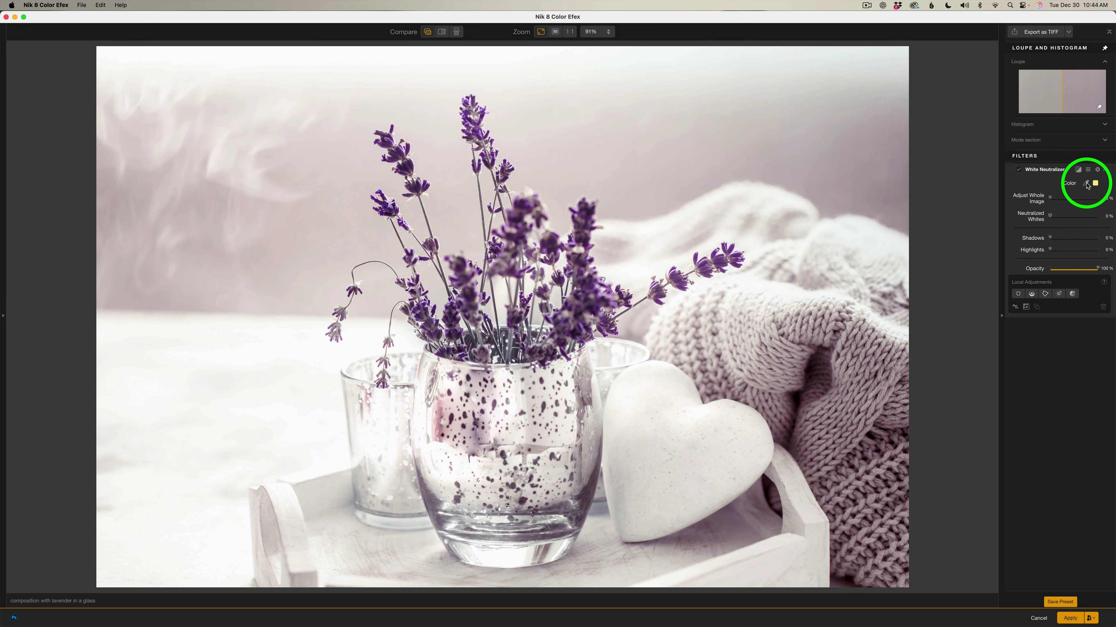
{"action": "left_click", "coordinate": [1086, 185]}
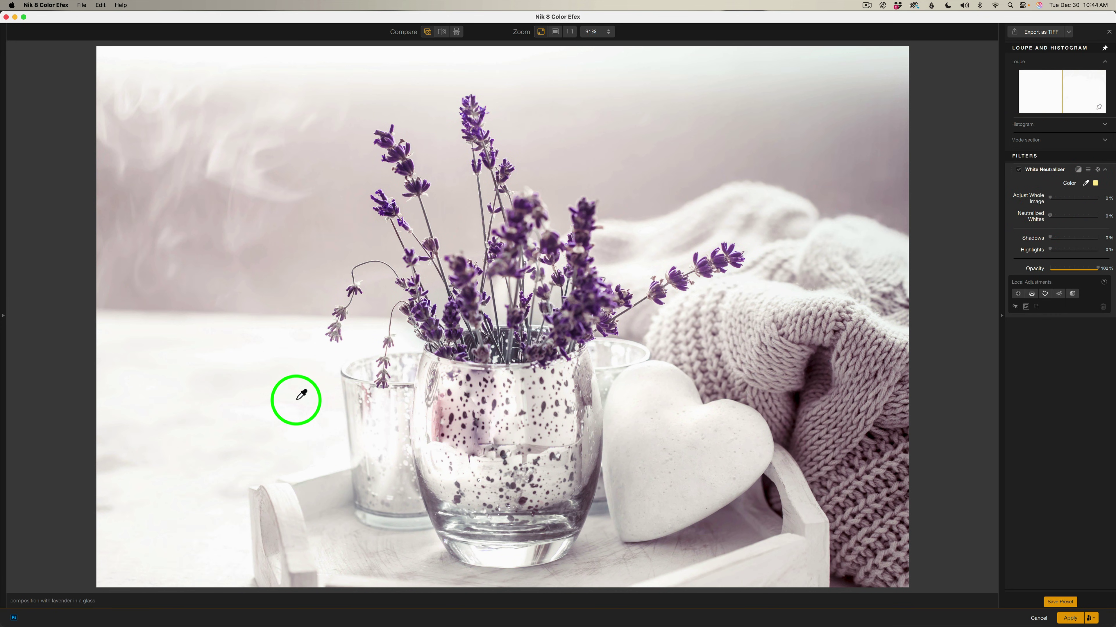
{"action": "left_click", "coordinate": [281, 389]}
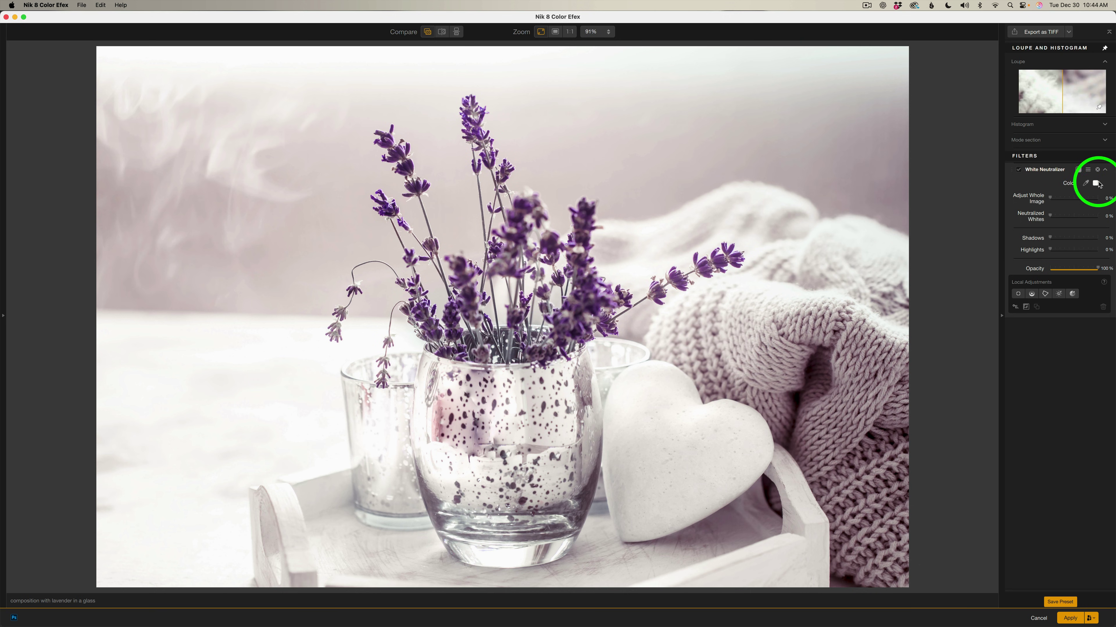
{"action": "left_click", "coordinate": [1095, 184]}
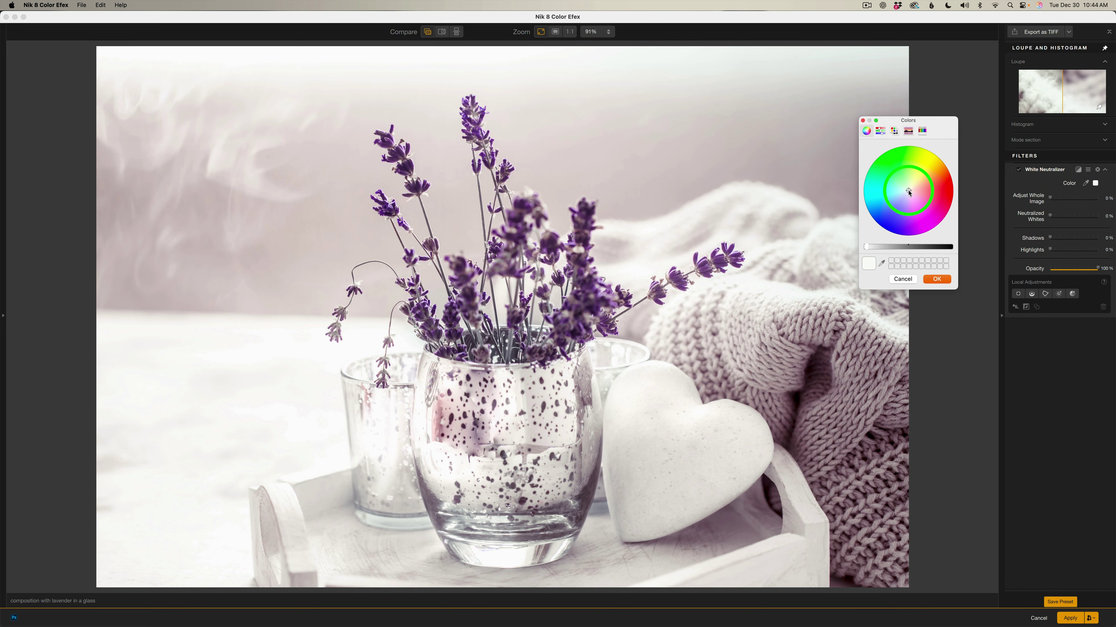
- Set a light purple neutralizer colour, Adjust Whole Image 46%, Neutralized Whites 19%, then compare on and off
{"action": "left_click", "coordinate": [910, 201]}
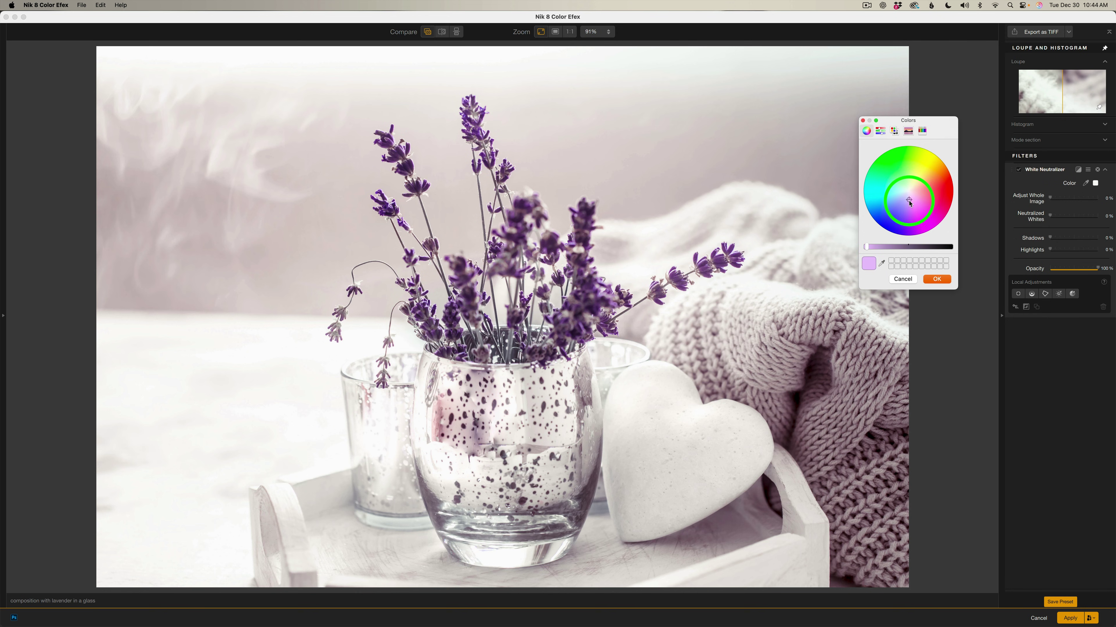
{"action": "left_click", "coordinate": [937, 279]}
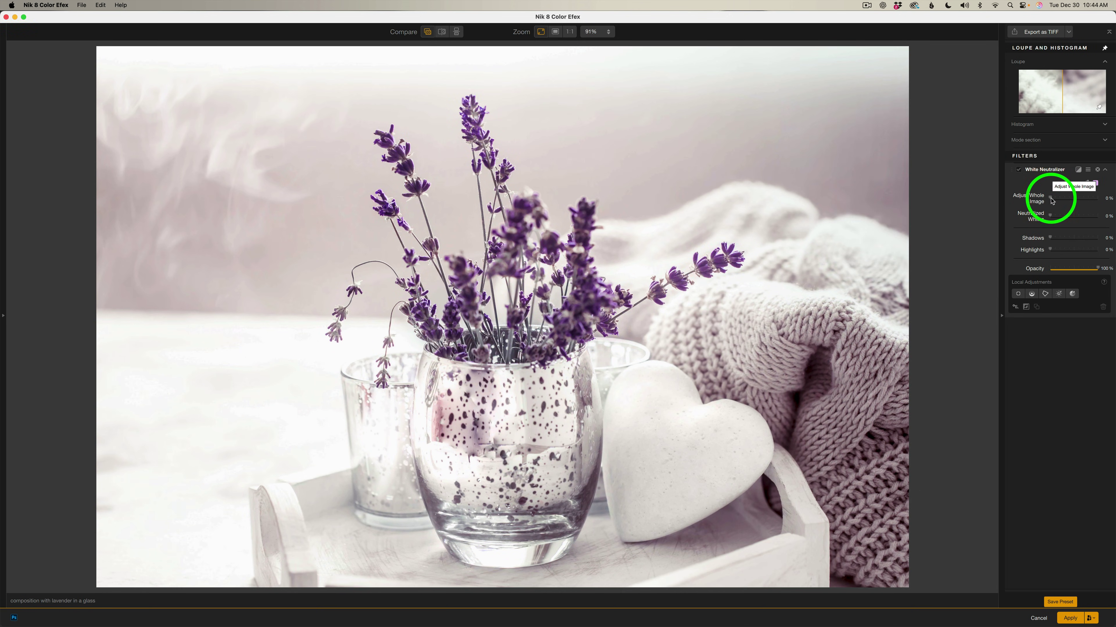
{"action": "left_click_drag", "start_coordinate": [1051, 201], "coordinate": [1057, 200]}
{"action": "left_click_drag", "start_coordinate": [1059, 200], "coordinate": [1073, 202]}
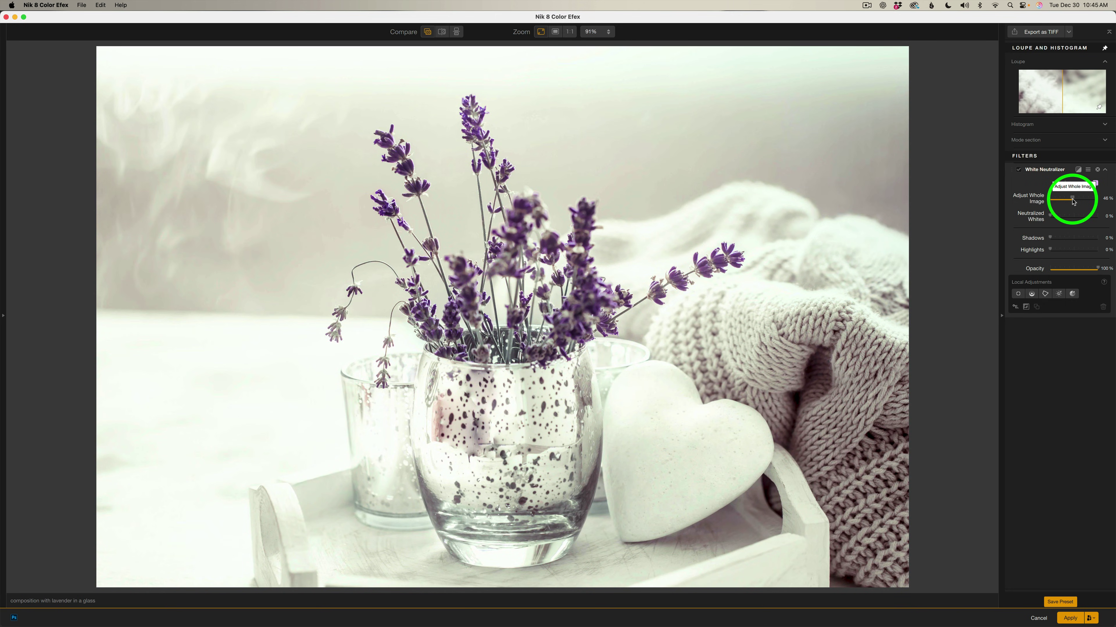
{"action": "left_click_drag", "start_coordinate": [1051, 218], "coordinate": [1063, 218]}
{"action": "left_click", "coordinate": [1019, 171]}
{"action": "left_click", "coordinate": [1018, 170]}
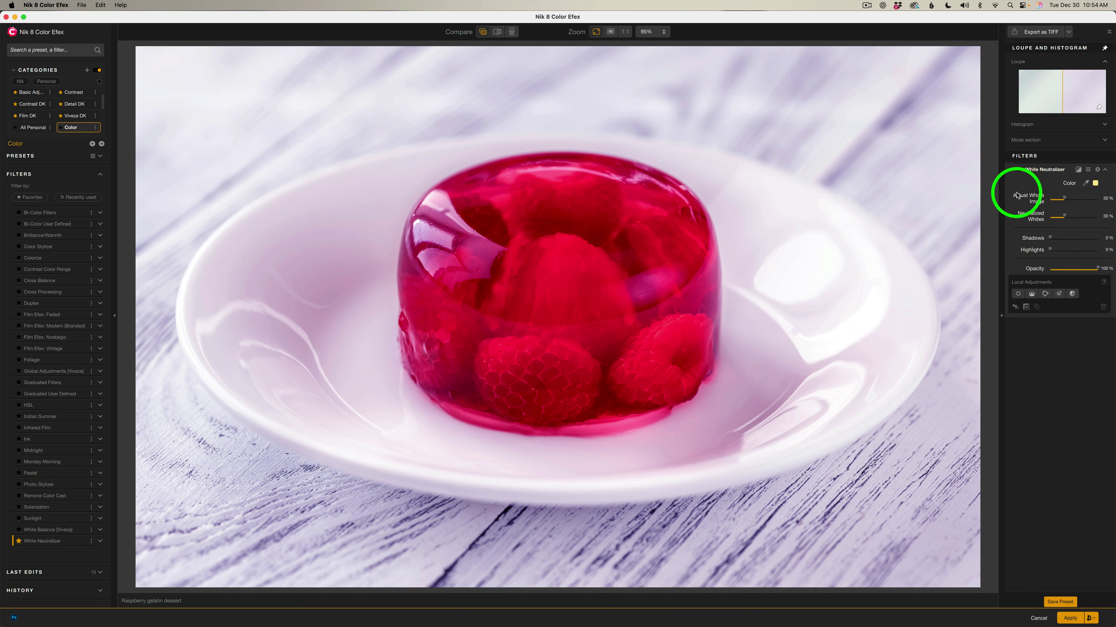
- Enable White Neutralizer on the dessert, zero Adjust Whole Image, and sample the white plate as its colour
{"action": "left_click", "coordinate": [1019, 170]}
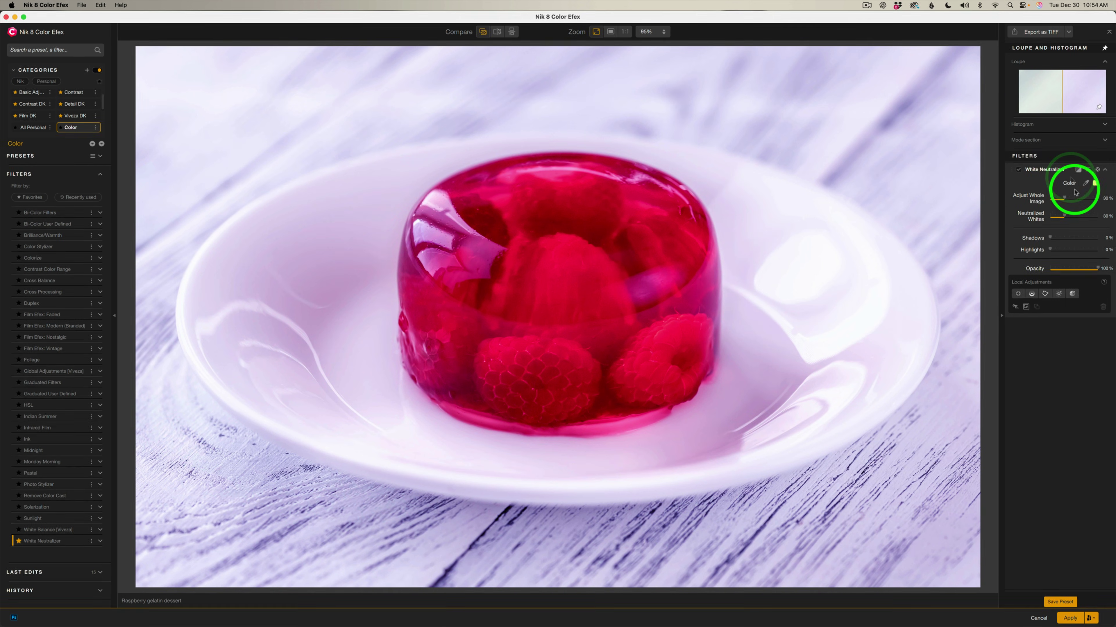
{"action": "left_click_drag", "start_coordinate": [1066, 200], "coordinate": [1043, 217]}
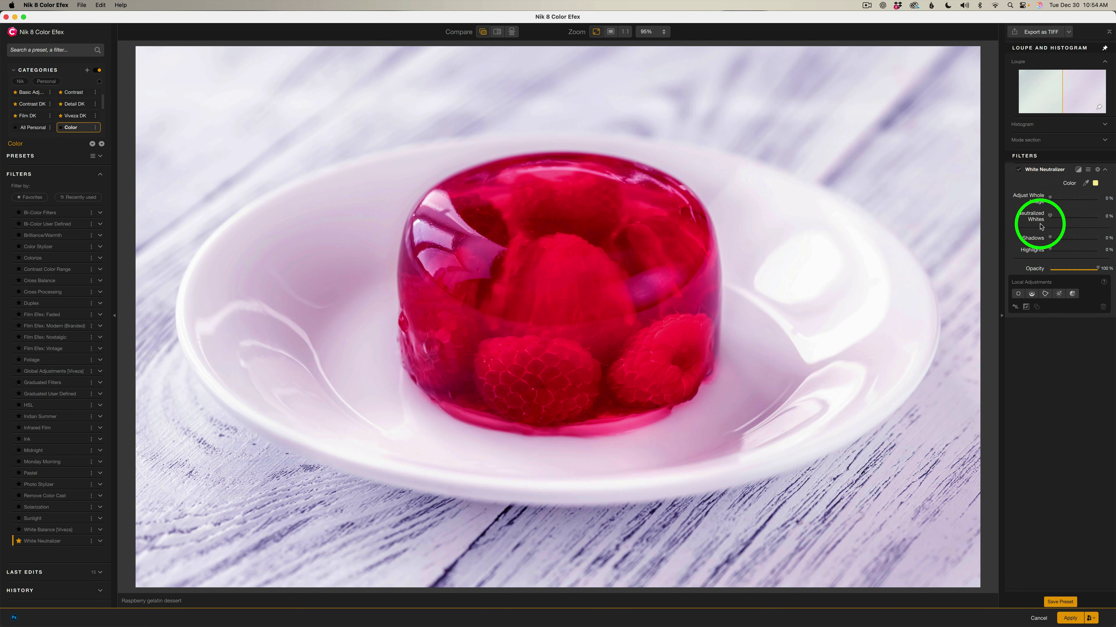
{"action": "left_click", "coordinate": [1085, 182]}
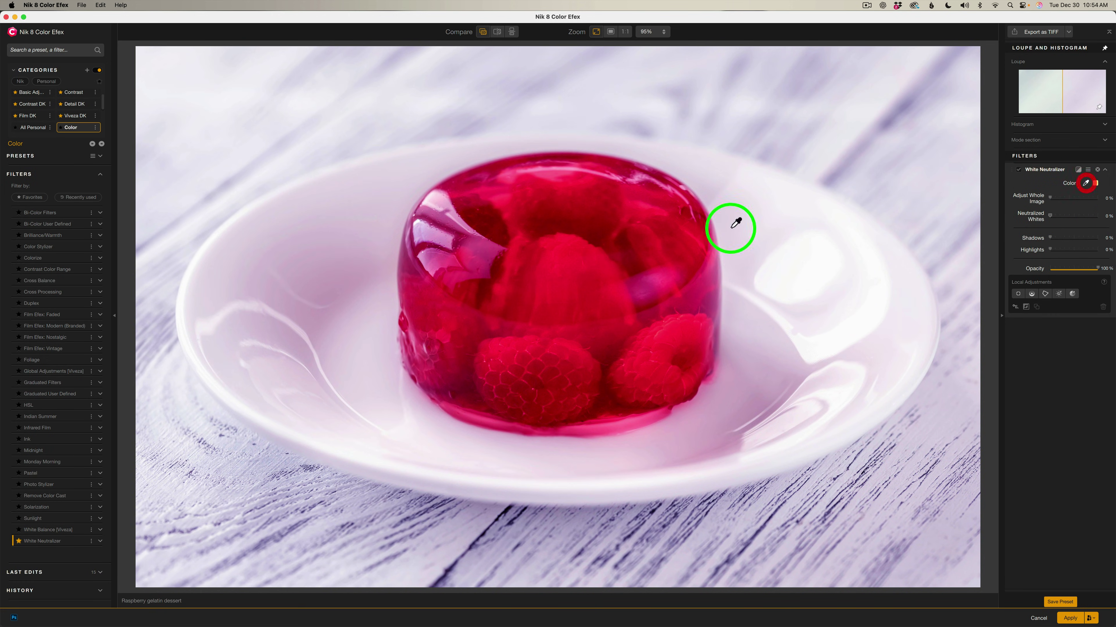
{"action": "left_click", "coordinate": [295, 270]}
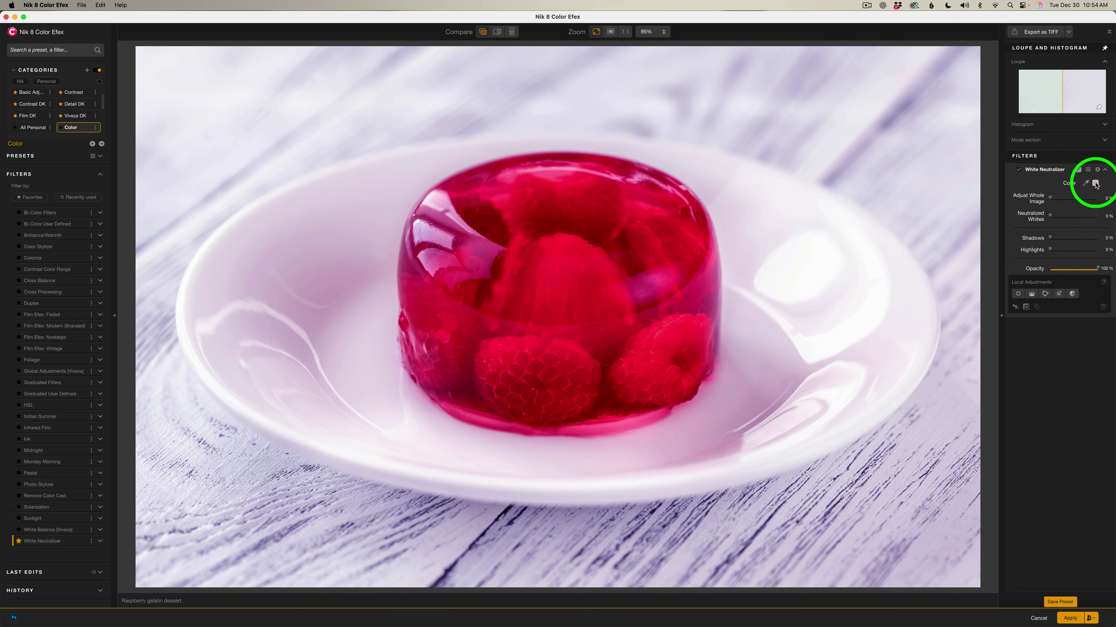
{"action": "left_click", "coordinate": [1095, 184]}
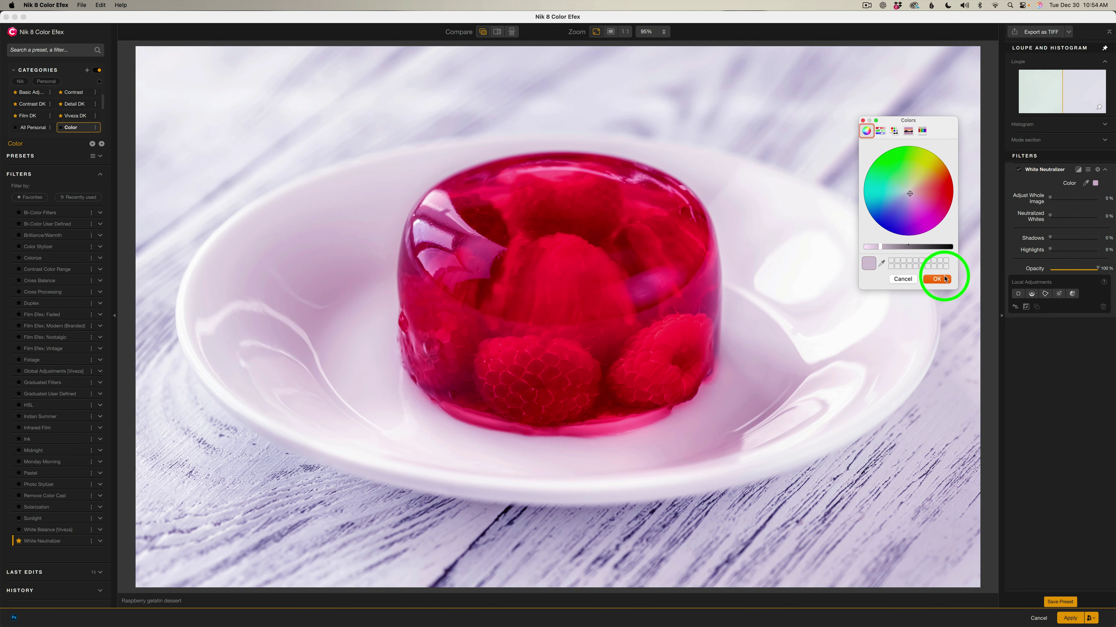
- Confirm the pale lilac colour, raise Adjust Whole Image to 51% and Neutralized Whites to 66%, then compare
{"action": "left_click", "coordinate": [941, 280]}
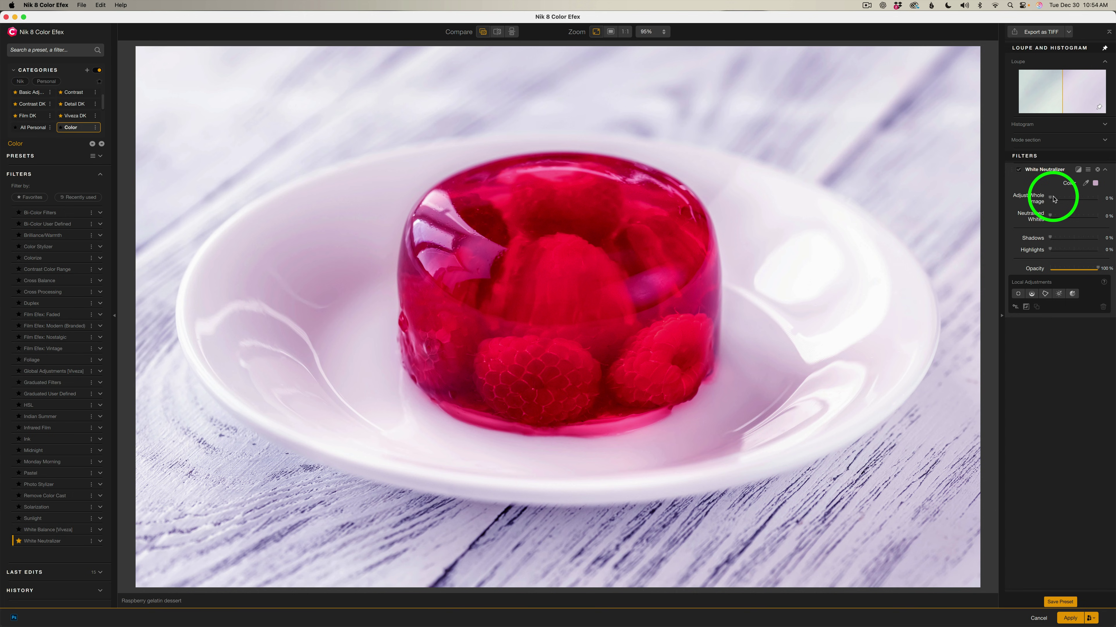
{"action": "left_click_drag", "start_coordinate": [1052, 199], "coordinate": [1082, 217]}
{"action": "left_click", "coordinate": [1017, 171]}
{"action": "left_click", "coordinate": [1019, 171]}
{"action": "left_click", "coordinate": [1018, 172]}
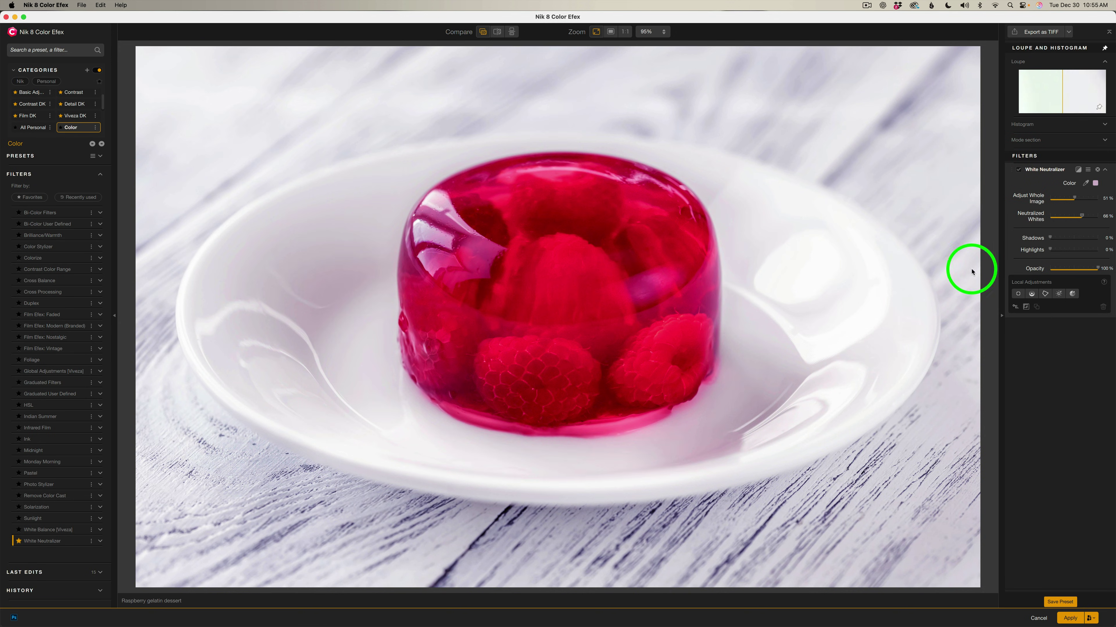
- Raise Highlights to 22% and toggle the effect off and on to compare
{"action": "left_click_drag", "start_coordinate": [1052, 250], "coordinate": [1062, 251]}
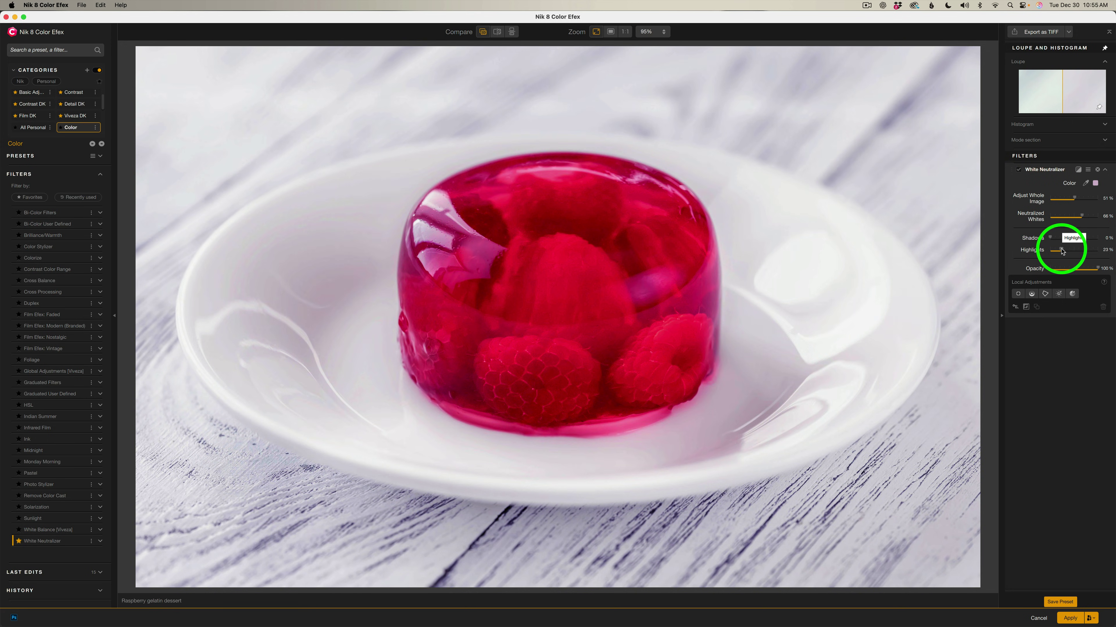
{"action": "left_click", "coordinate": [1018, 171]}
{"action": "left_click", "coordinate": [1019, 171]}
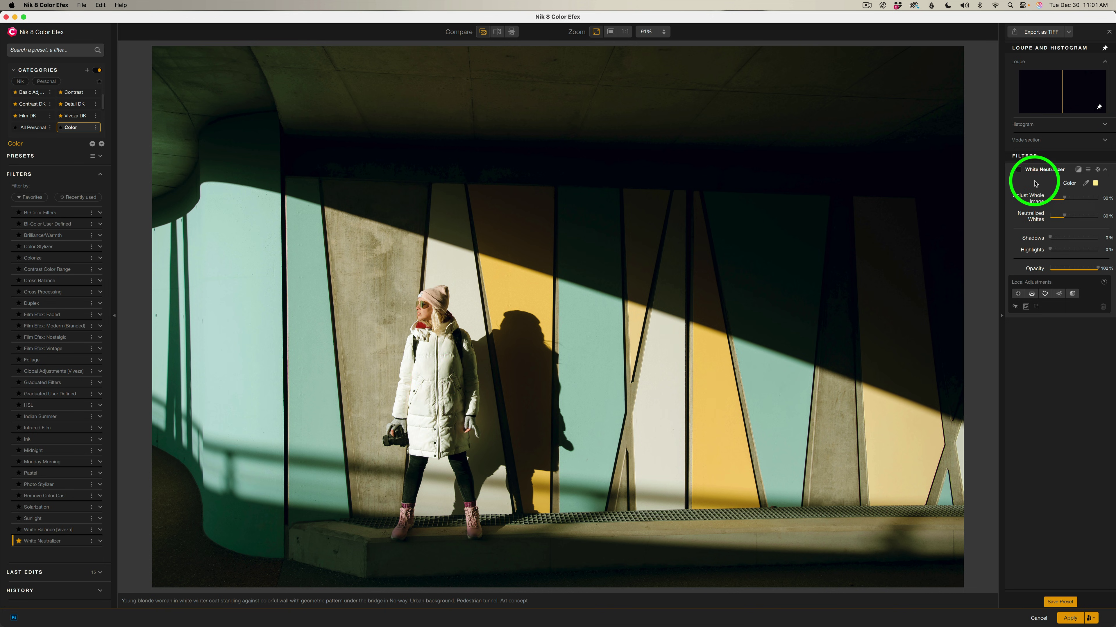
- Enable White Neutralizer at Adjust Whole Image 49% and Neutralized Whites about 40%, then compare before/after
{"action": "left_click", "coordinate": [1019, 171]}
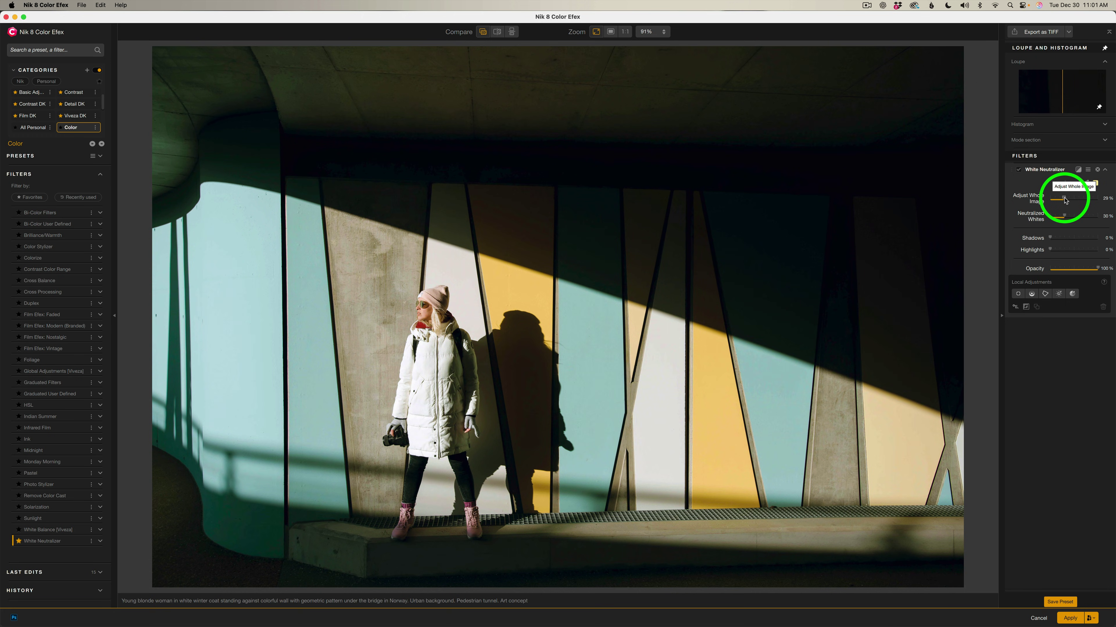
{"action": "left_click_drag", "start_coordinate": [1065, 201], "coordinate": [1073, 200]}
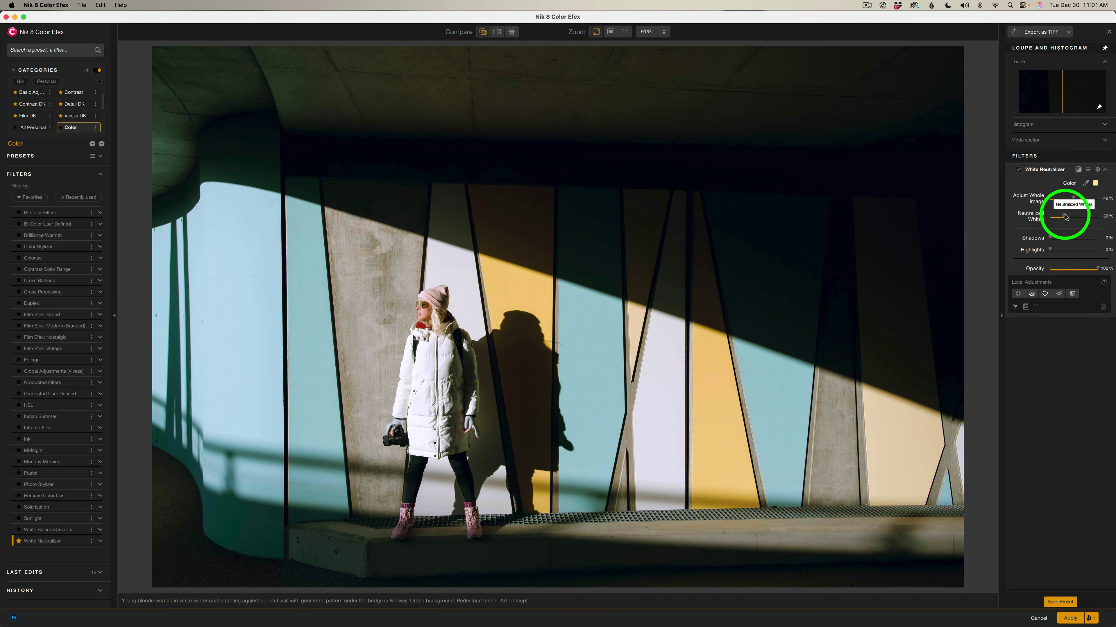
{"action": "left_click_drag", "start_coordinate": [1065, 217], "coordinate": [1072, 217]}
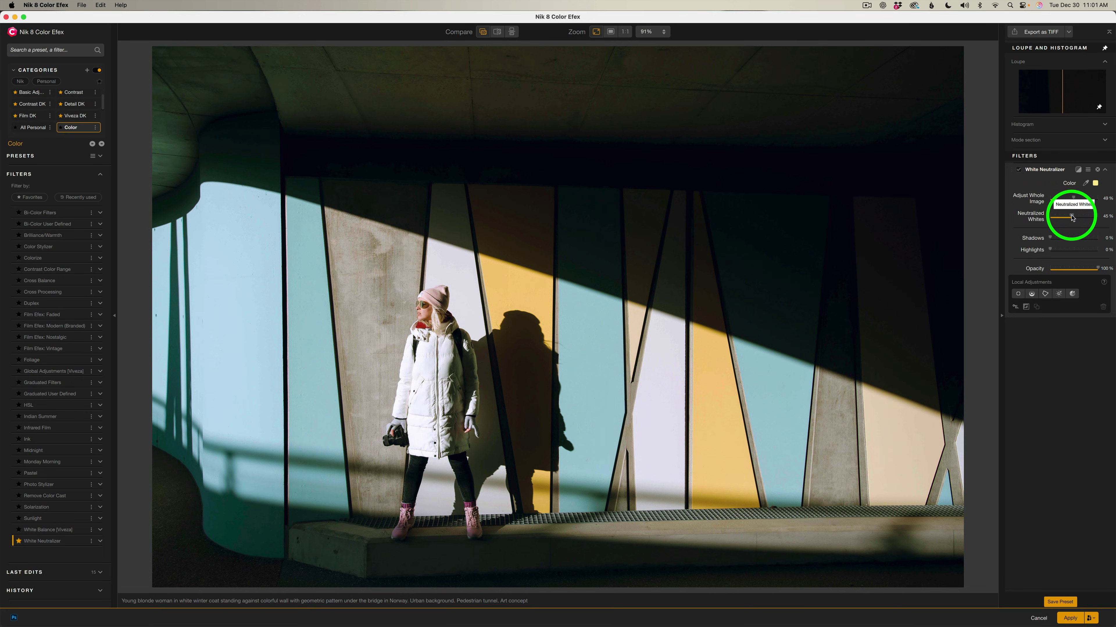
{"action": "left_click", "coordinate": [1019, 170]}
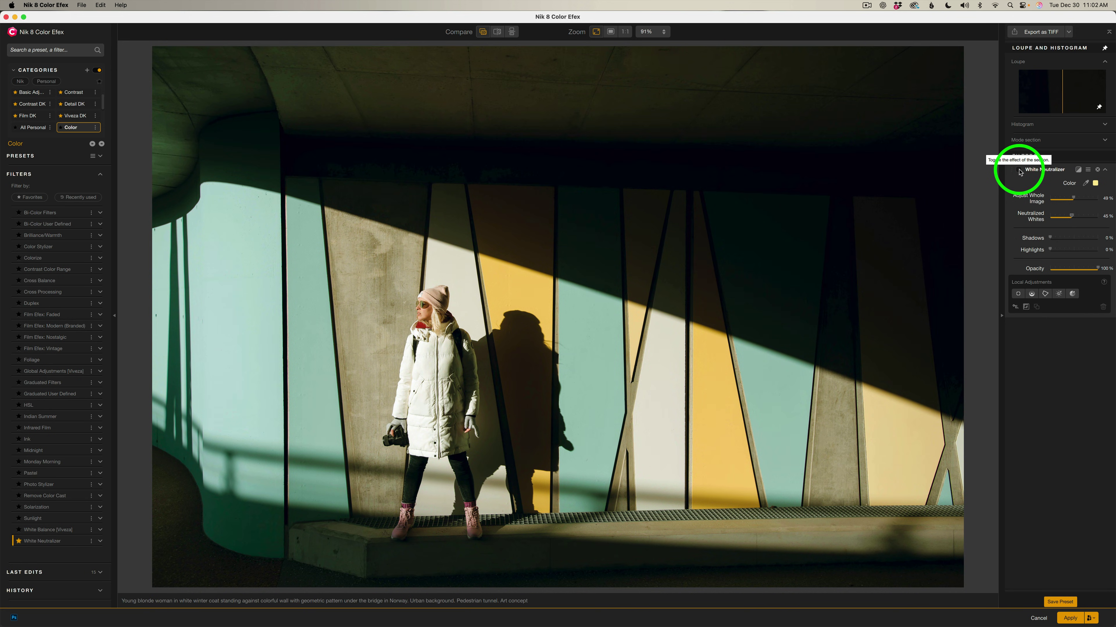
{"action": "left_click", "coordinate": [1019, 170]}
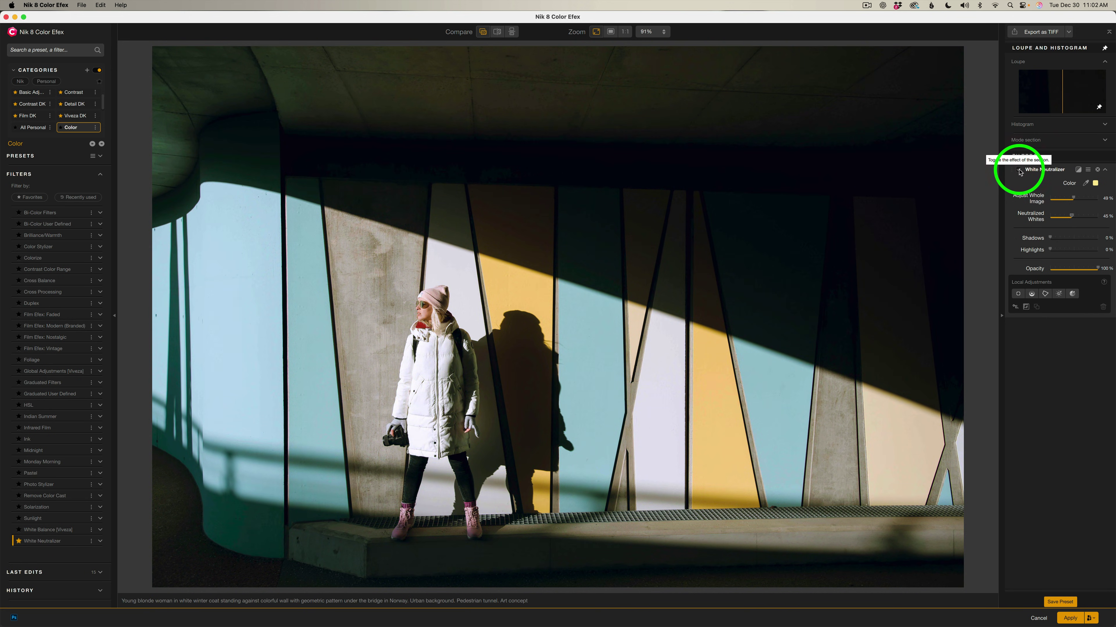